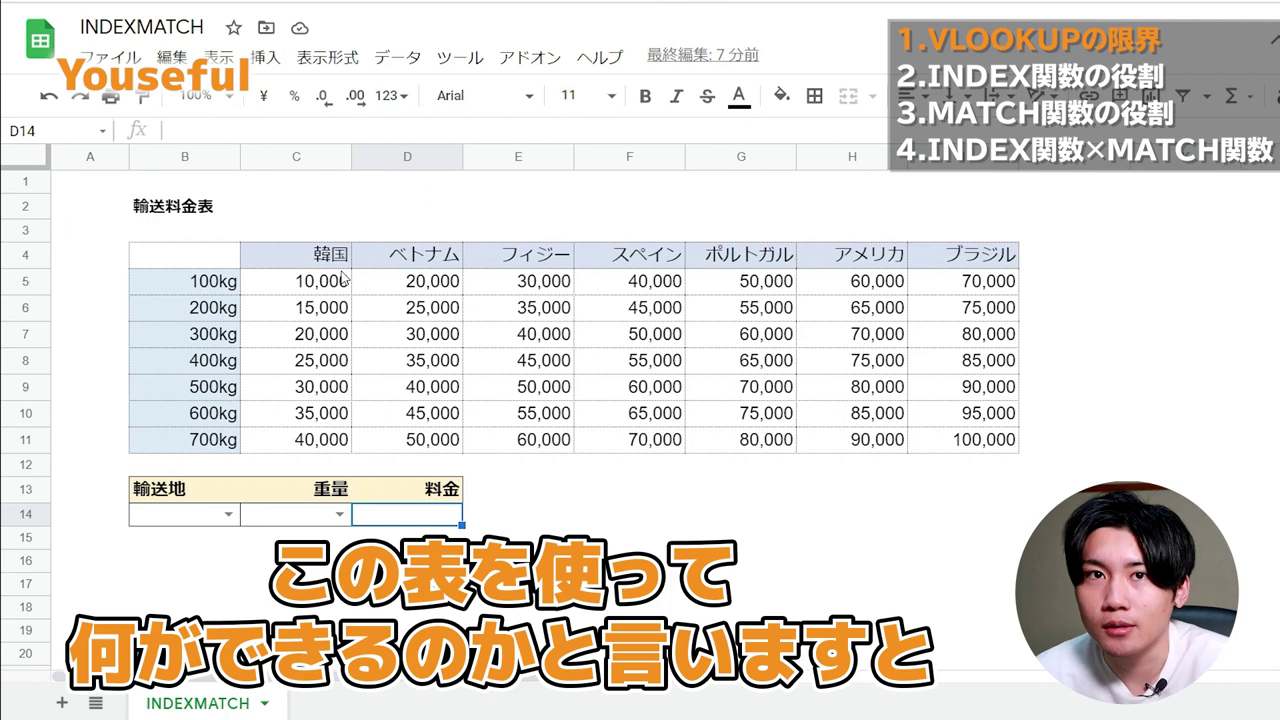
Trace the fees for 100kg to ベトナム and 400kg to スペイン by highlighting their rows and columns in the fee table.
click(22, 282)
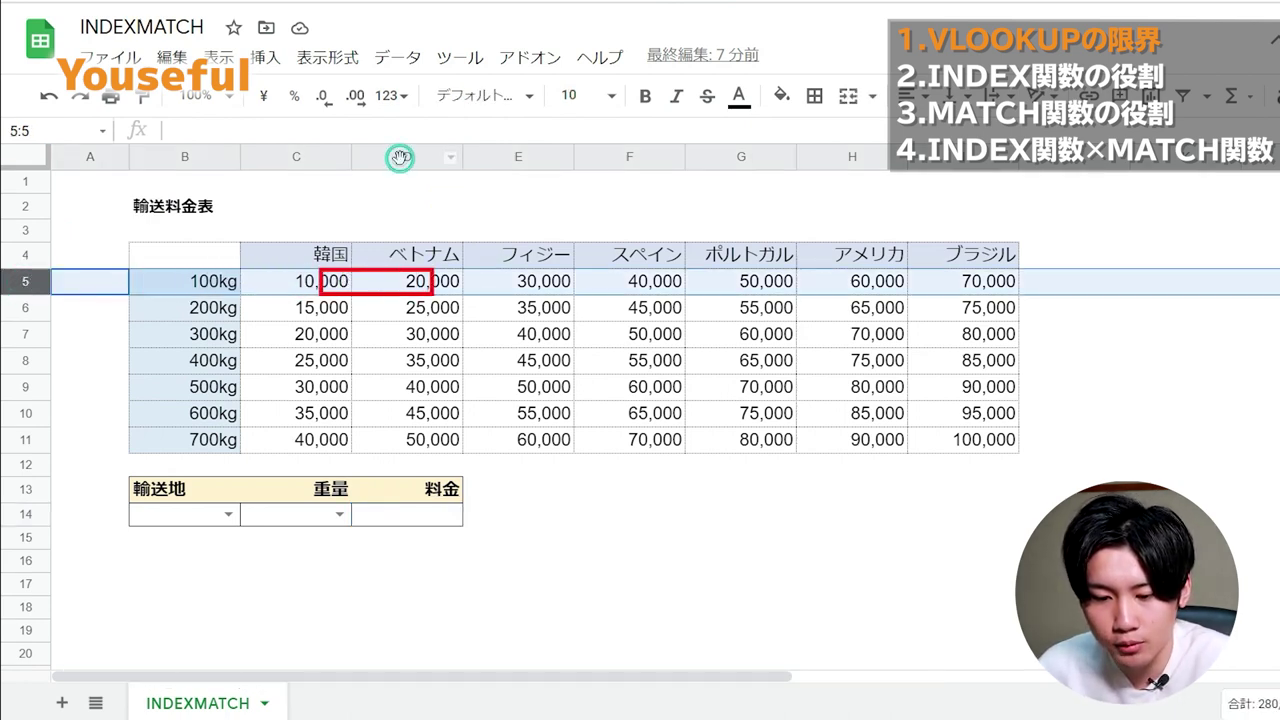
click(400, 157)
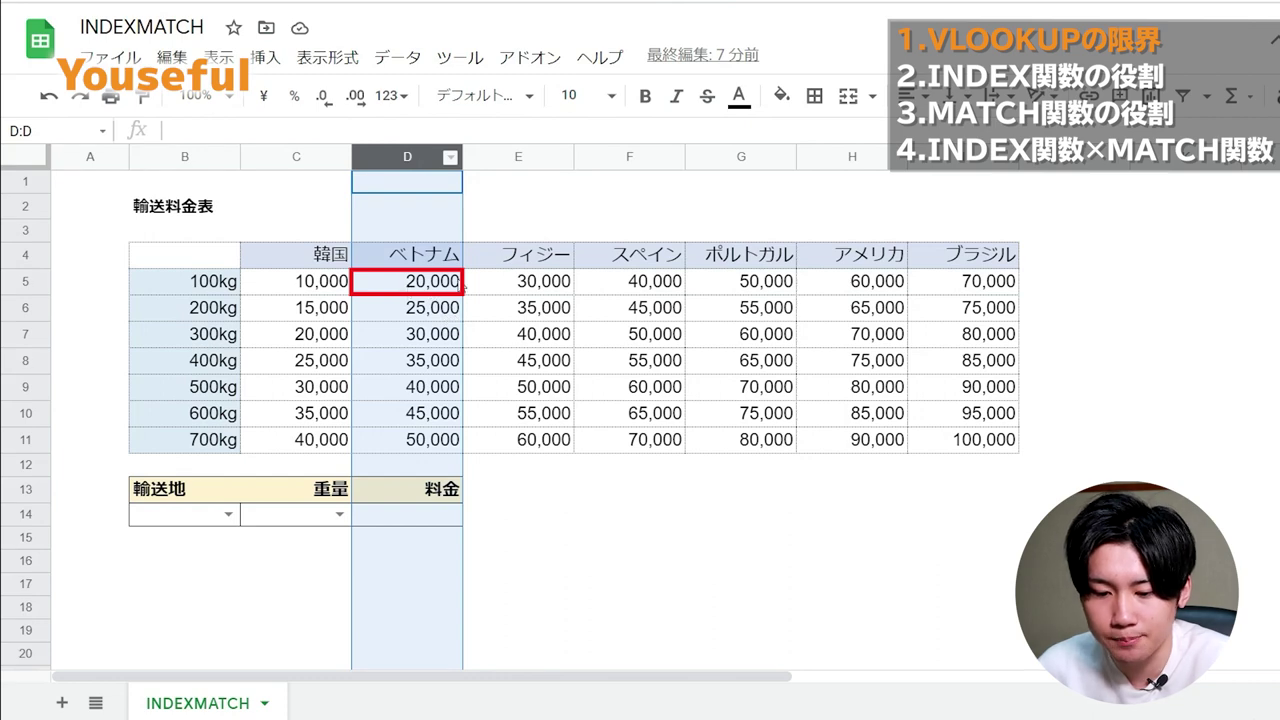
click(20, 360)
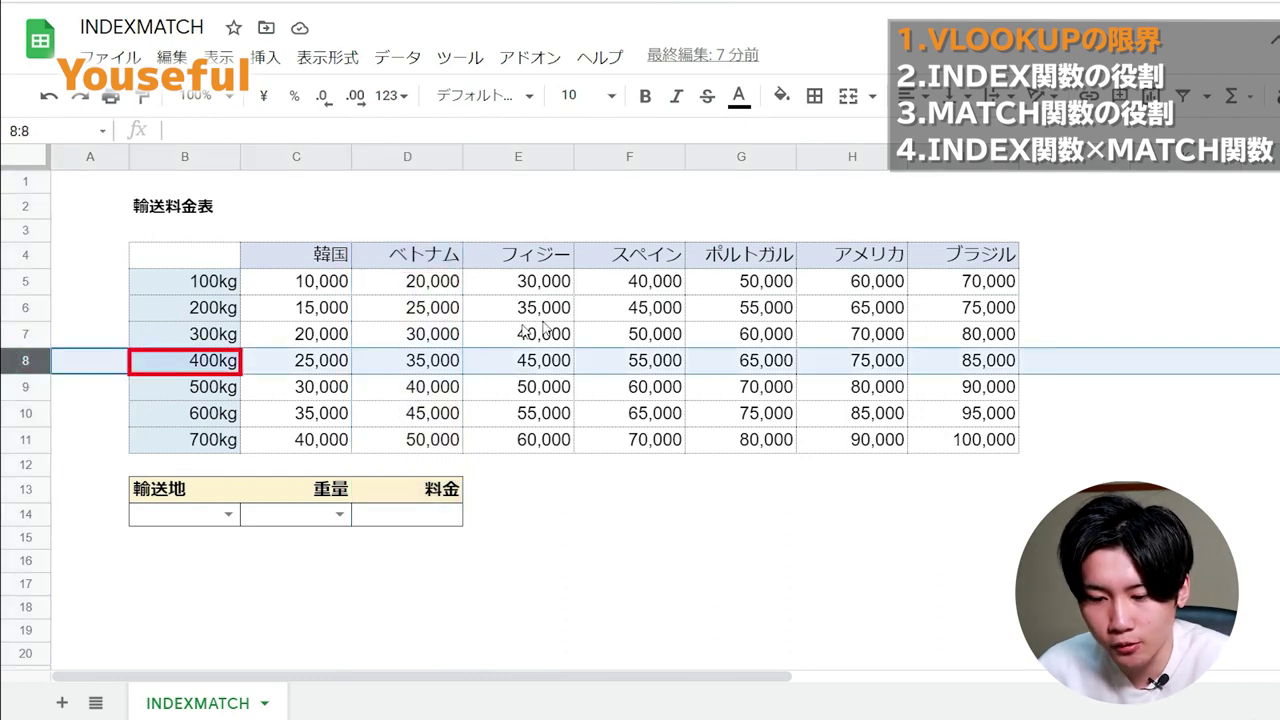
click(632, 157)
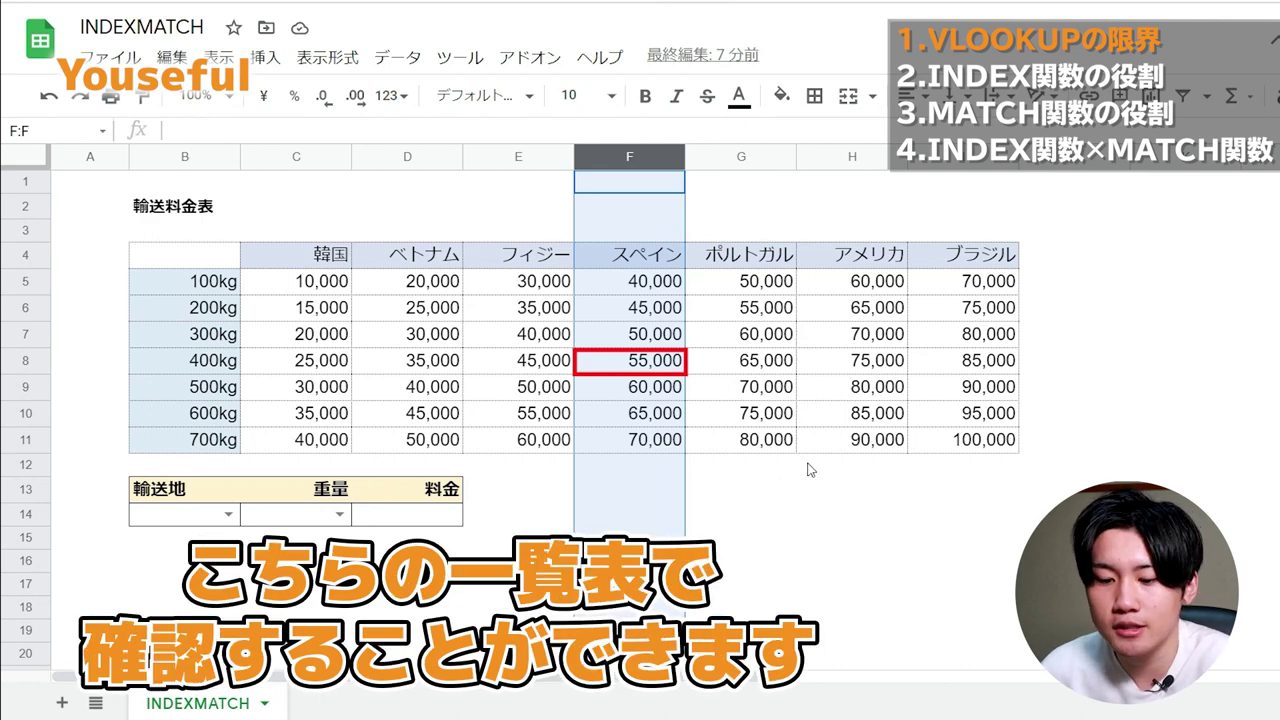
click(807, 468)
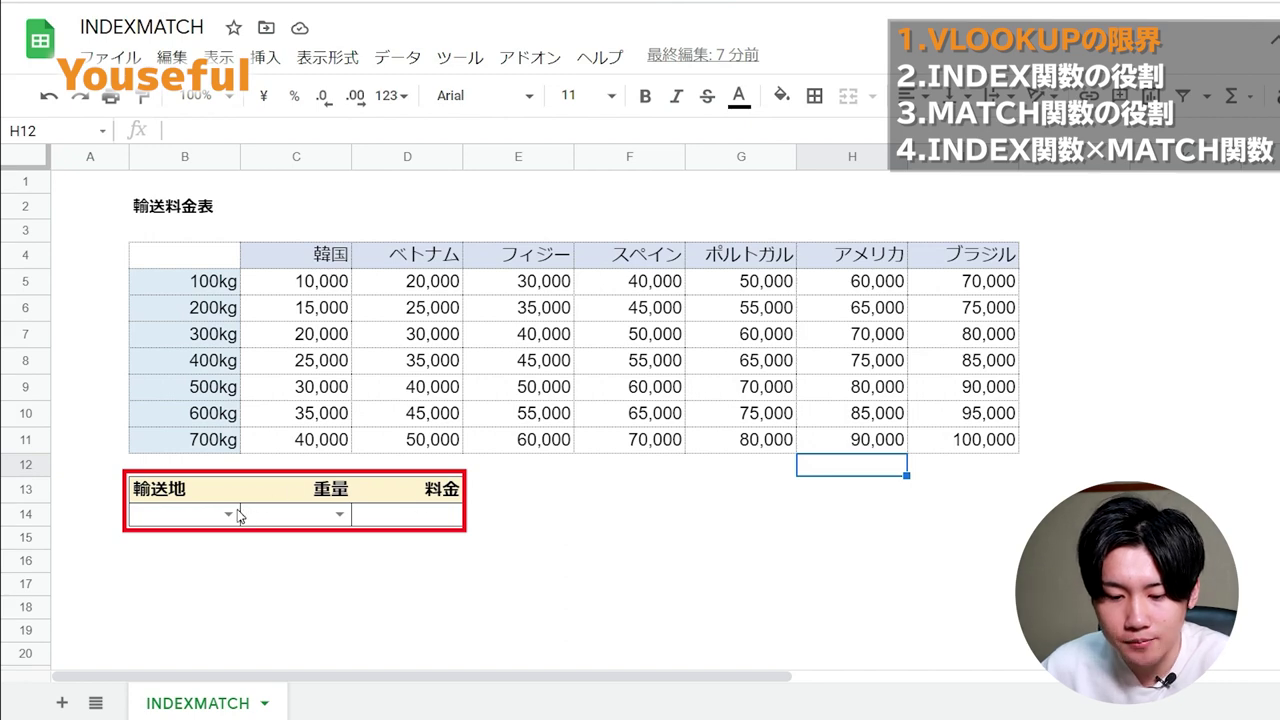
Choose 韓国 as the 輸送地 in B14 and 500kg as the 重量 in C14.
click(237, 514)
click(214, 546)
click(337, 514)
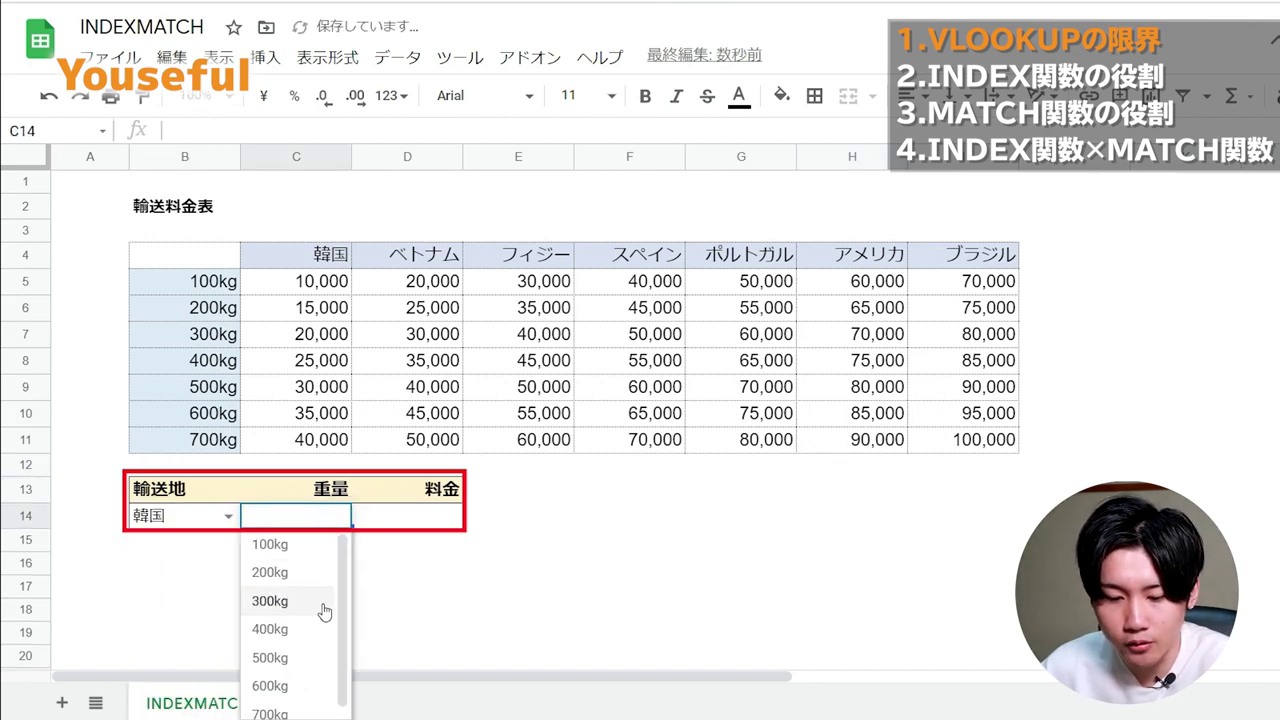
click(297, 653)
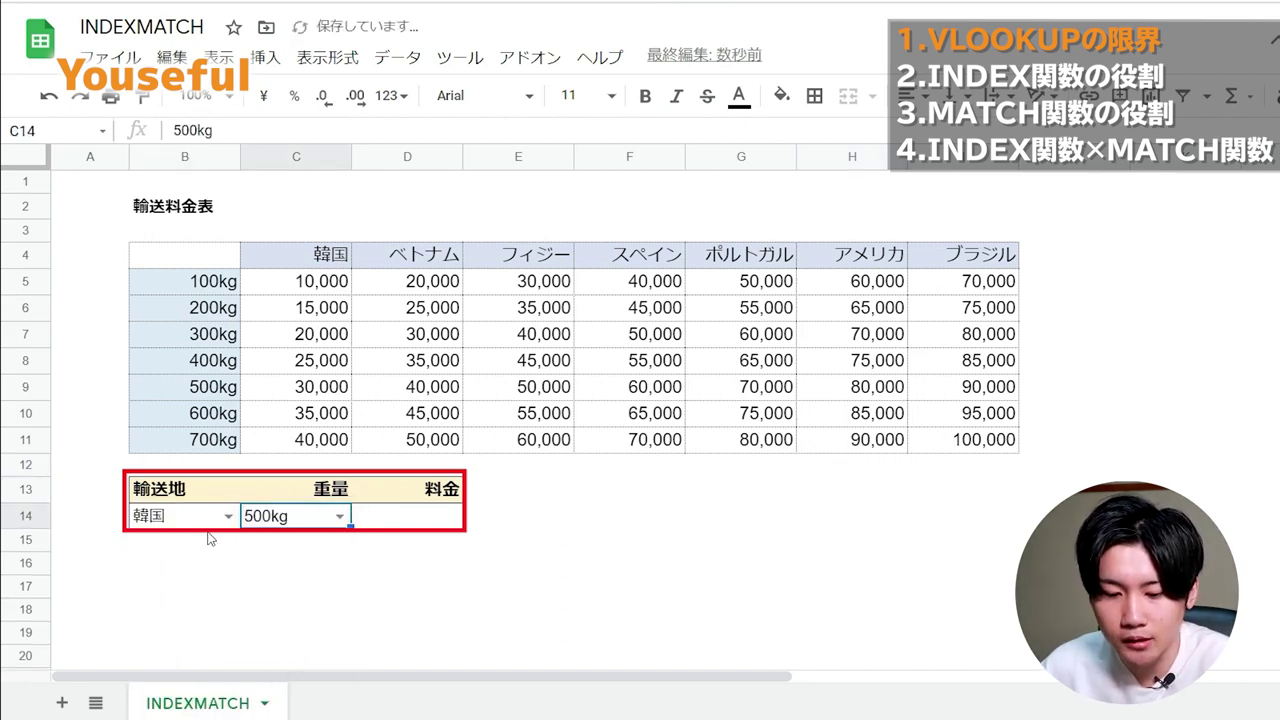
Enter 30000 manually as the 料金 in D14.
click(384, 518)
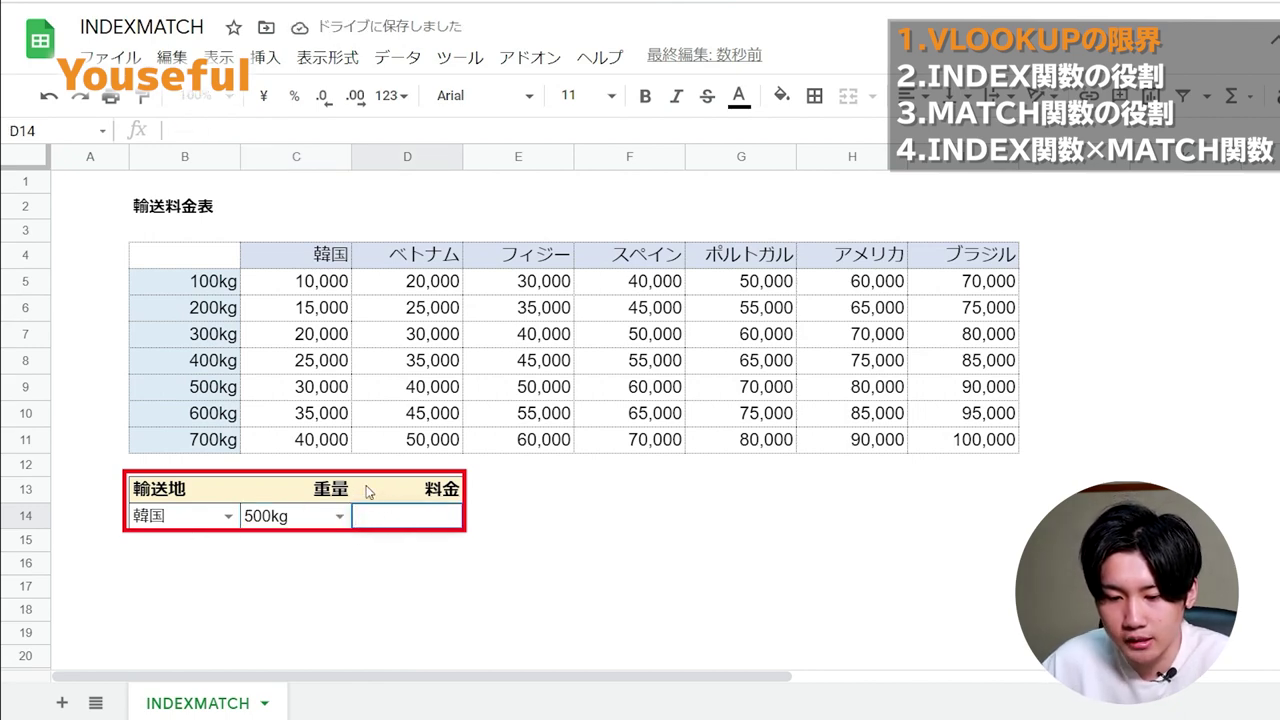
key(Return)
text(30000)
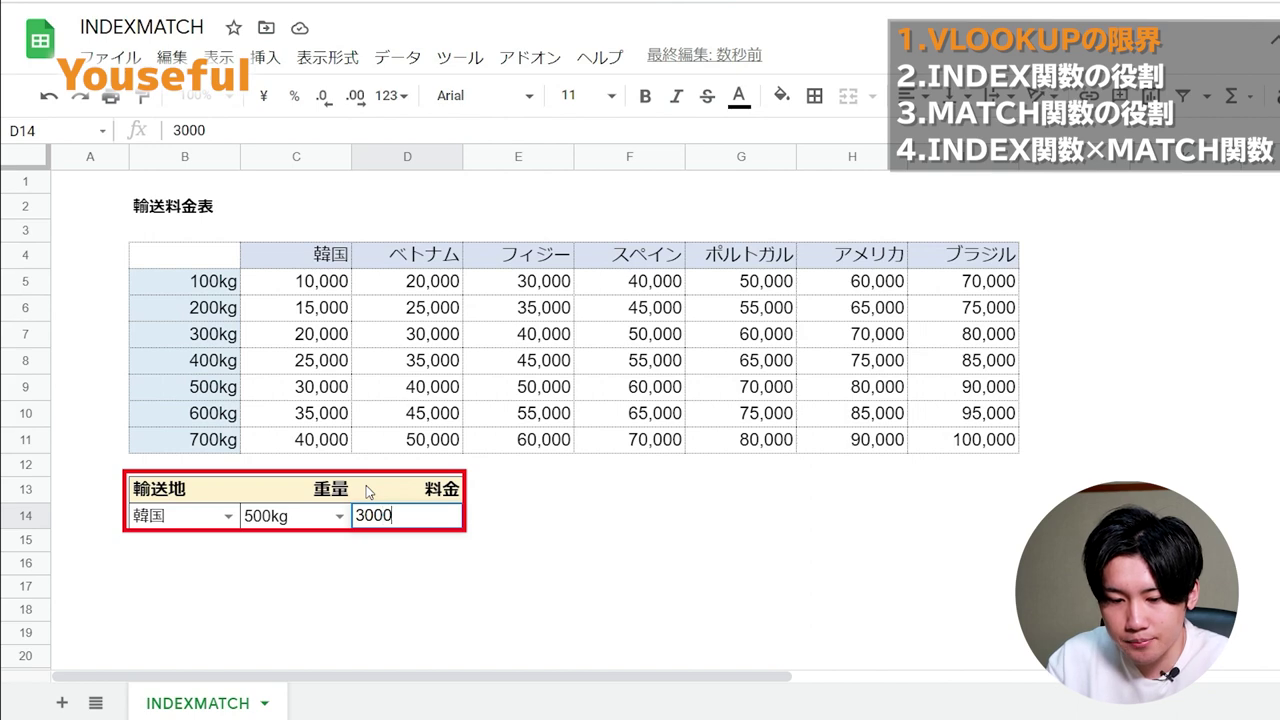
key(Return)
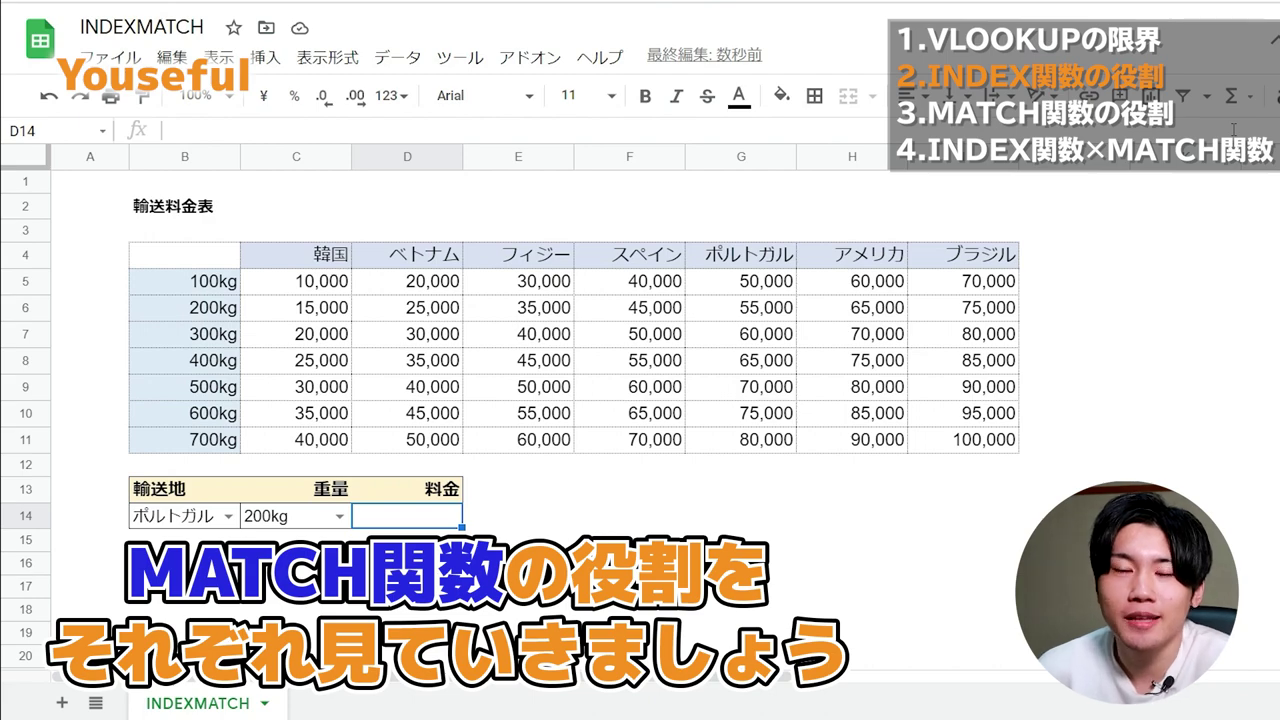
Start an INDEX formula in D14 with the whole fee table B4:I11 as its reference.
text(=)
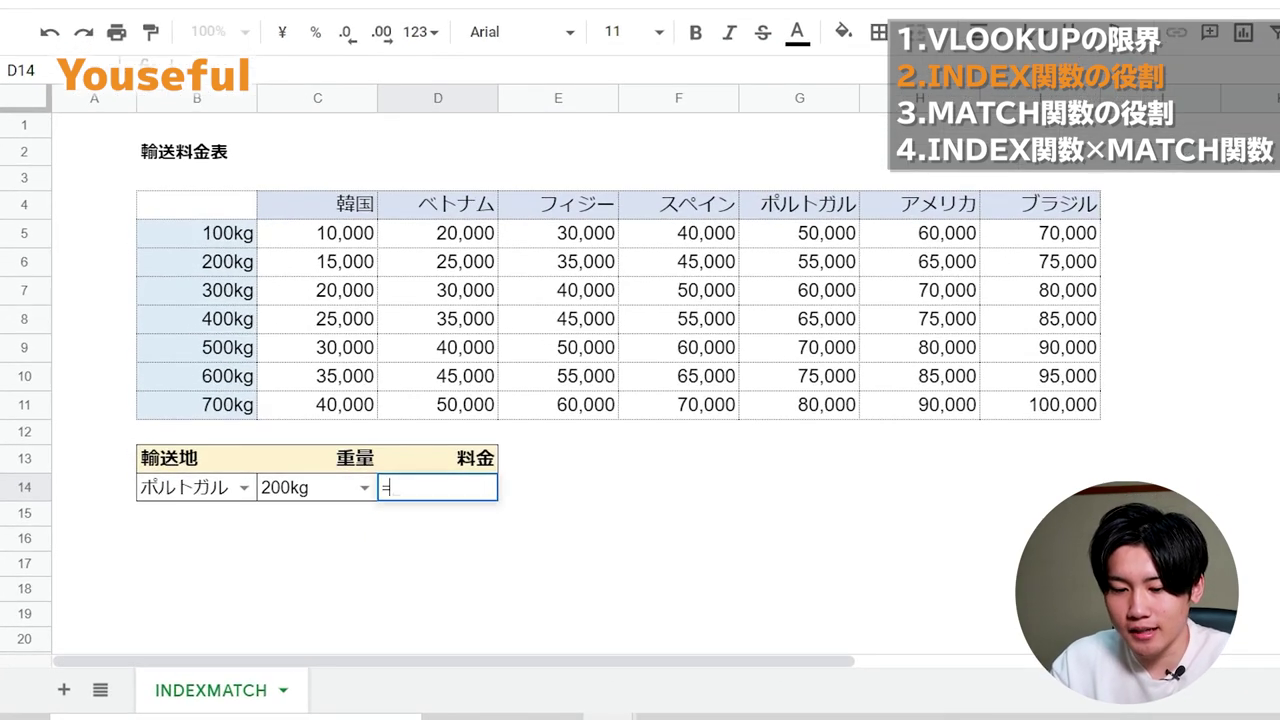
text(ind)
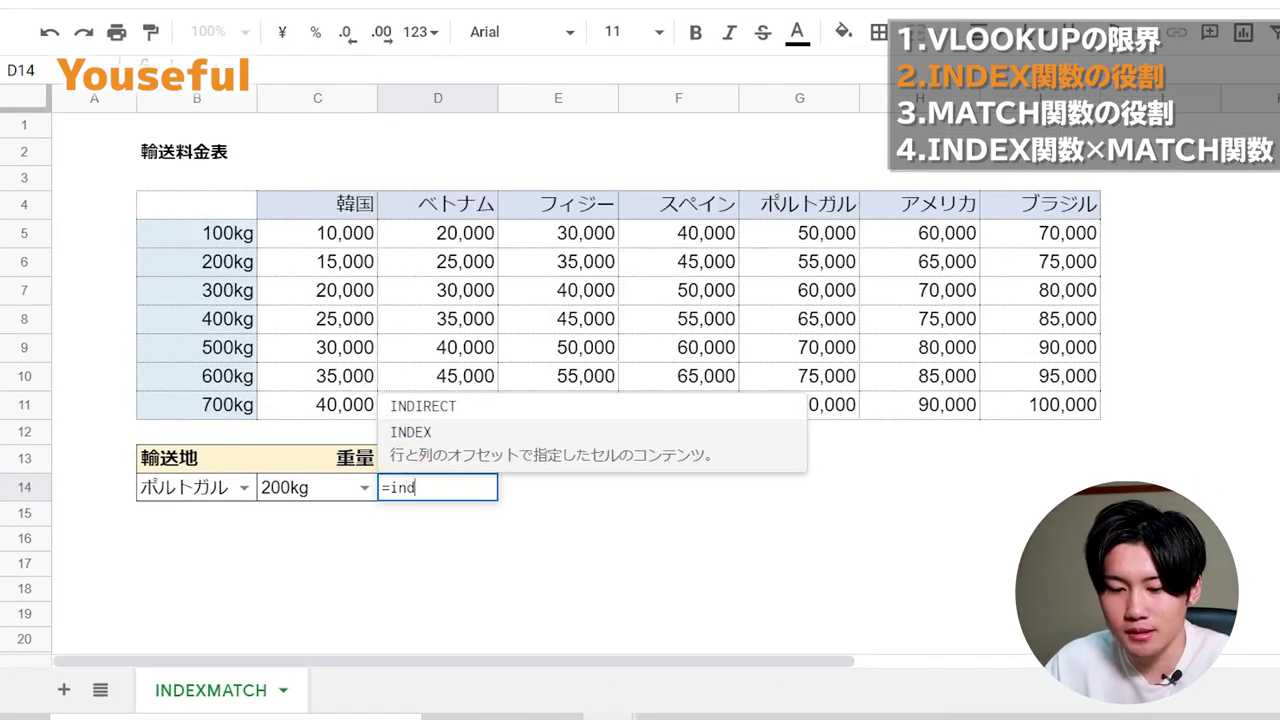
click(468, 466)
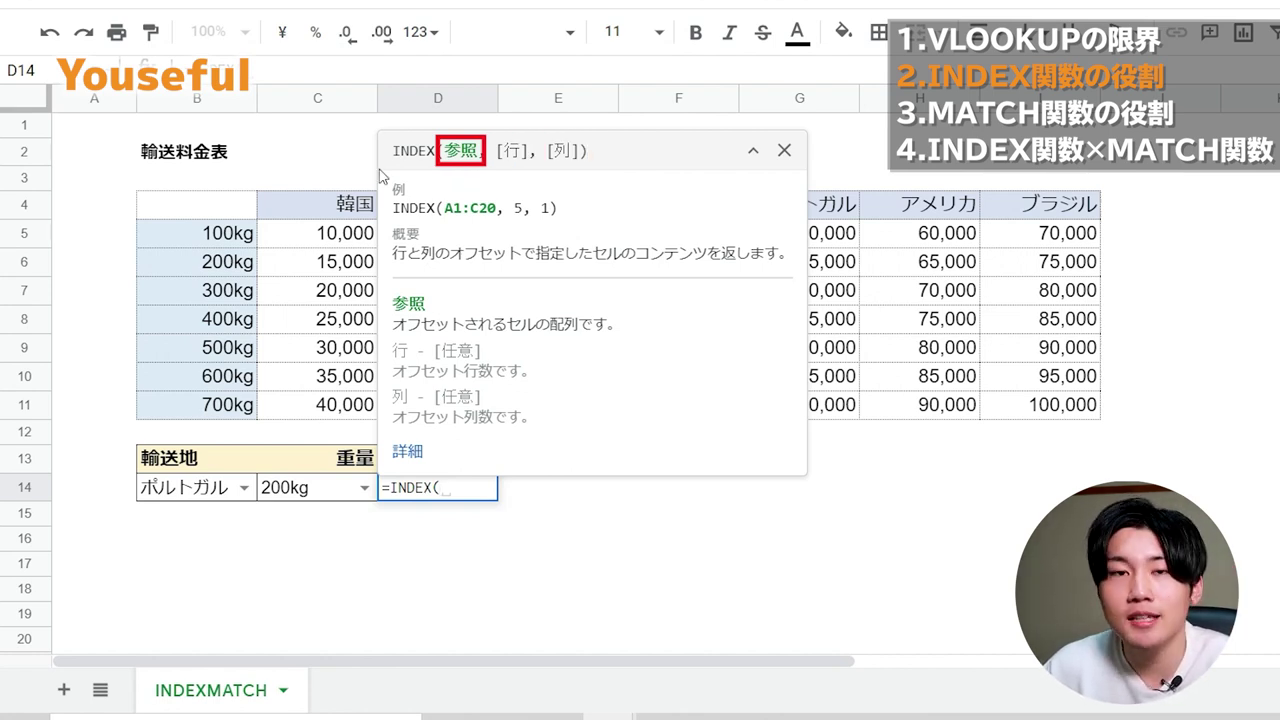
drag(190, 211, 1043, 403)
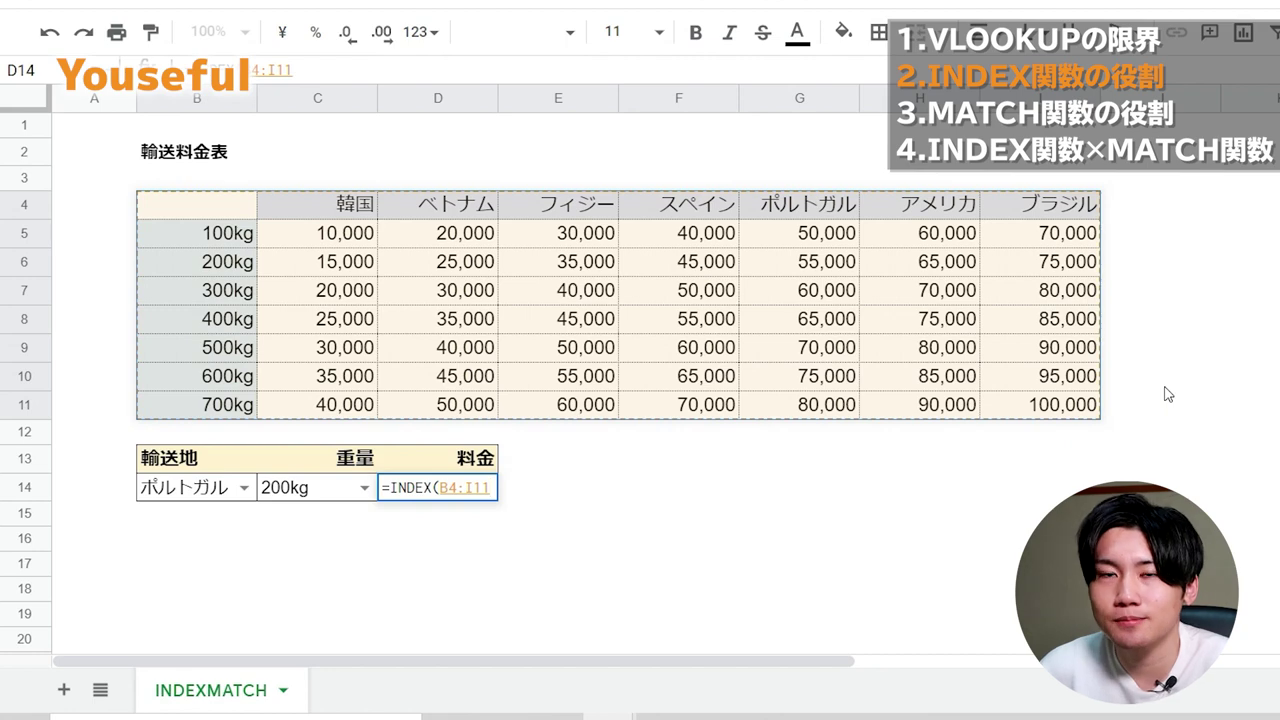
text(,)
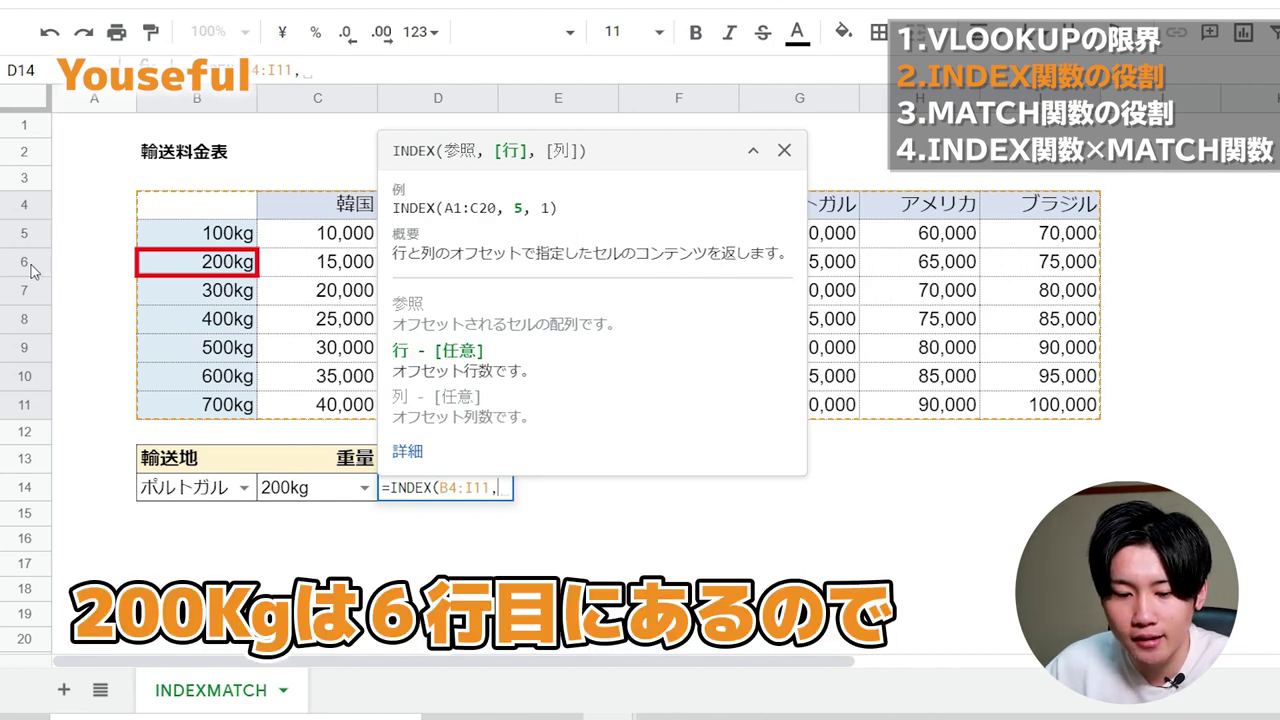
Complete the INDEX formula in D14 with row 3 and column 6 as its offsets.
text(6)
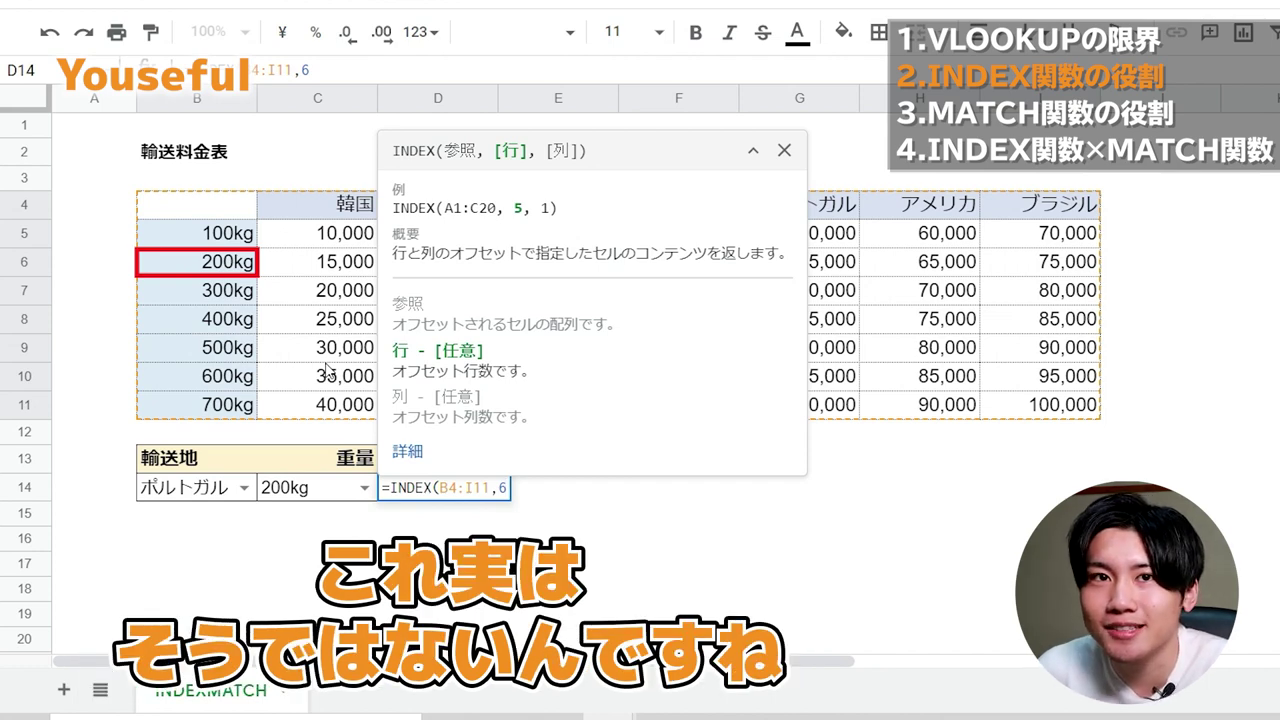
key(BackSpace)
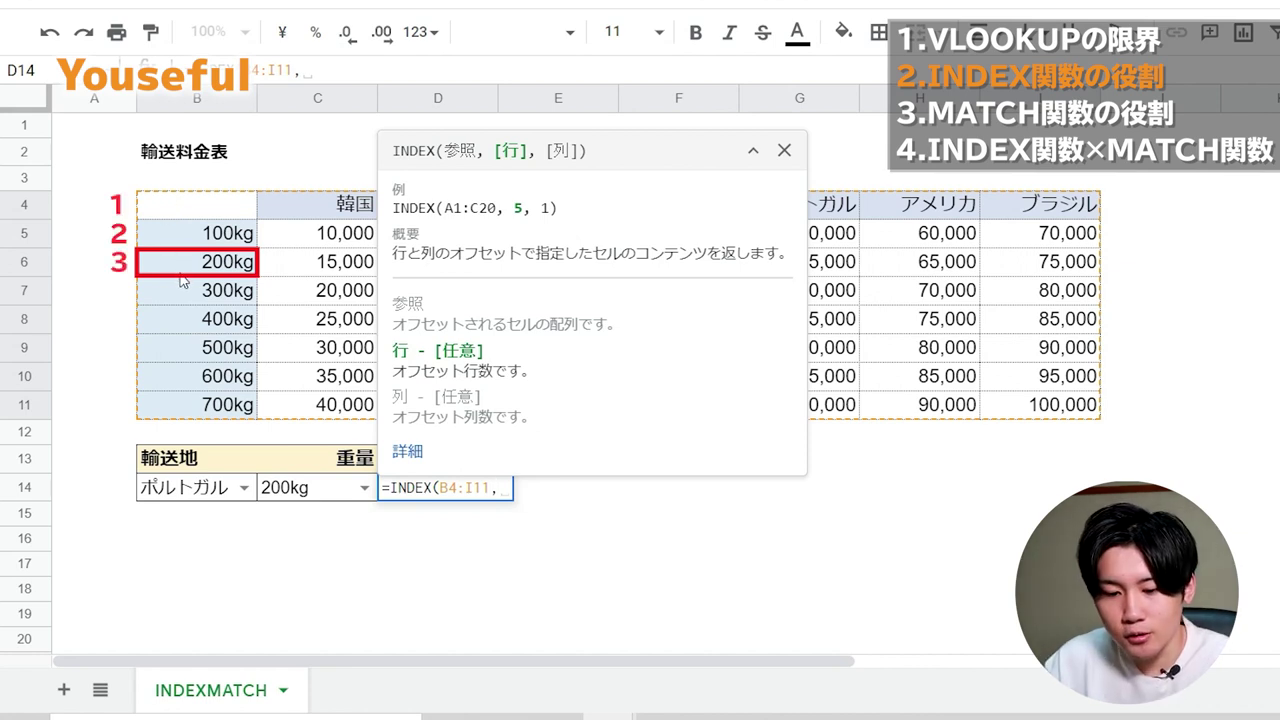
text(3)
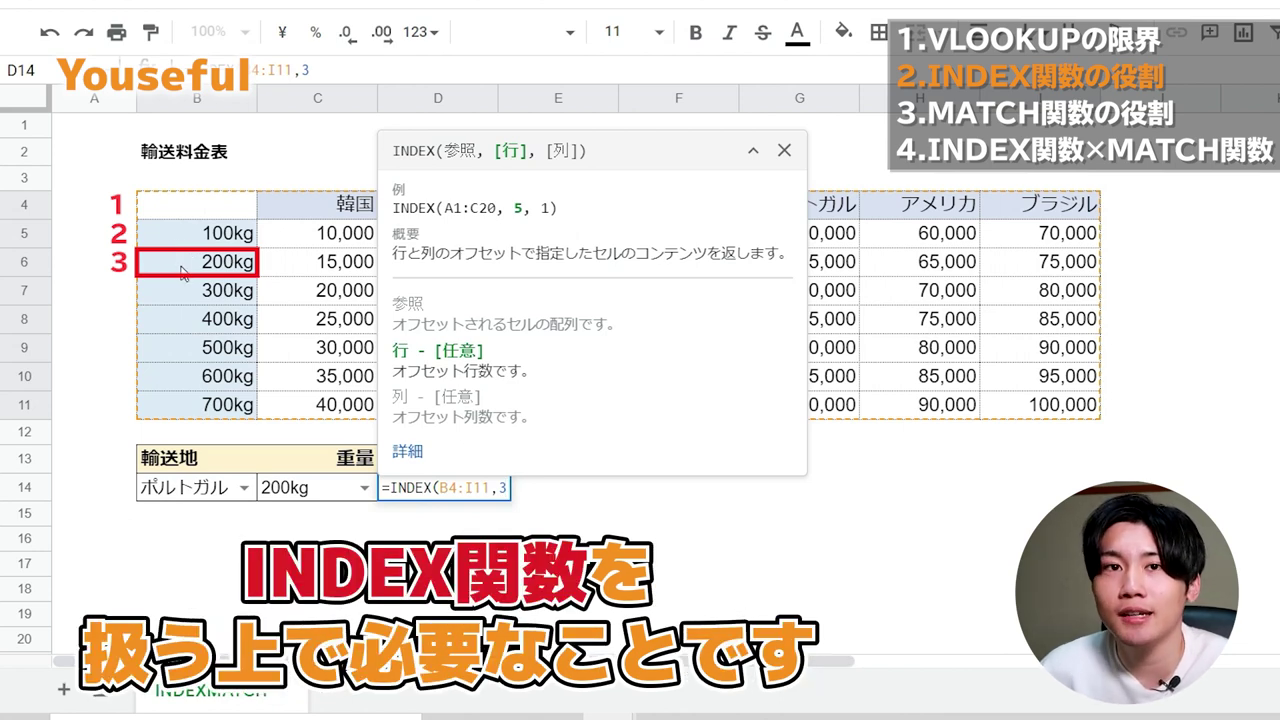
text(,)
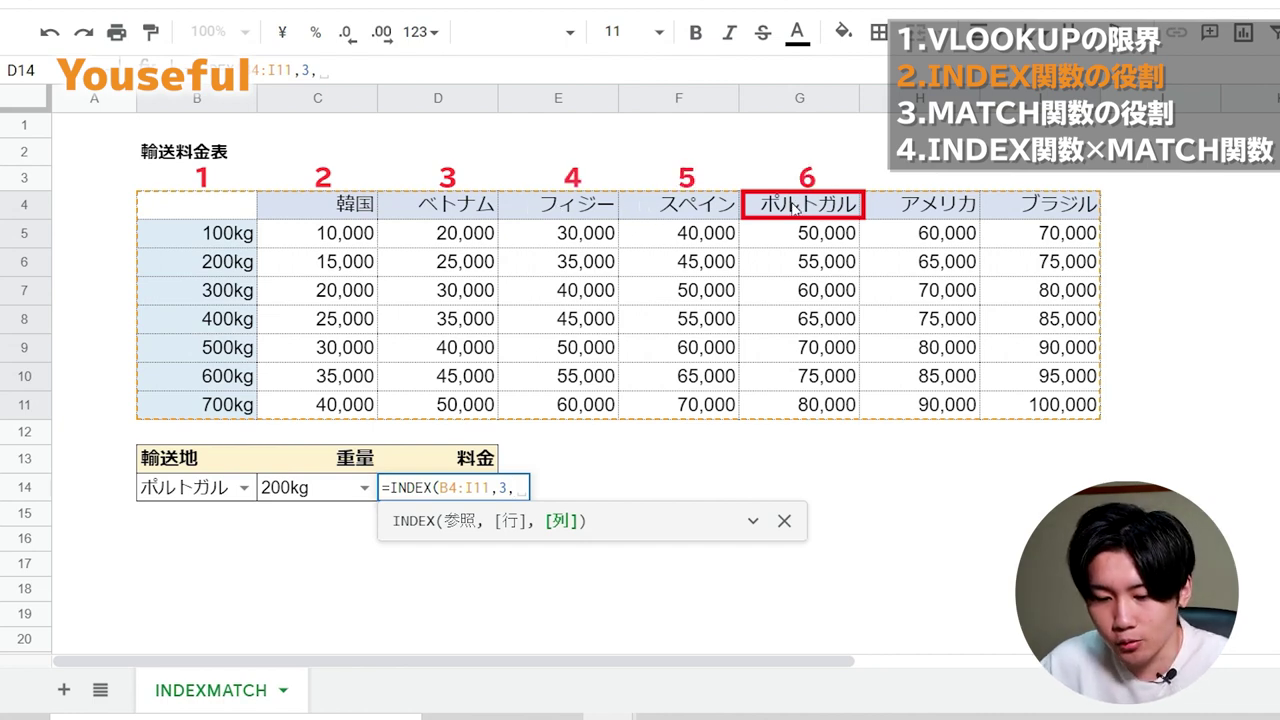
text(6)
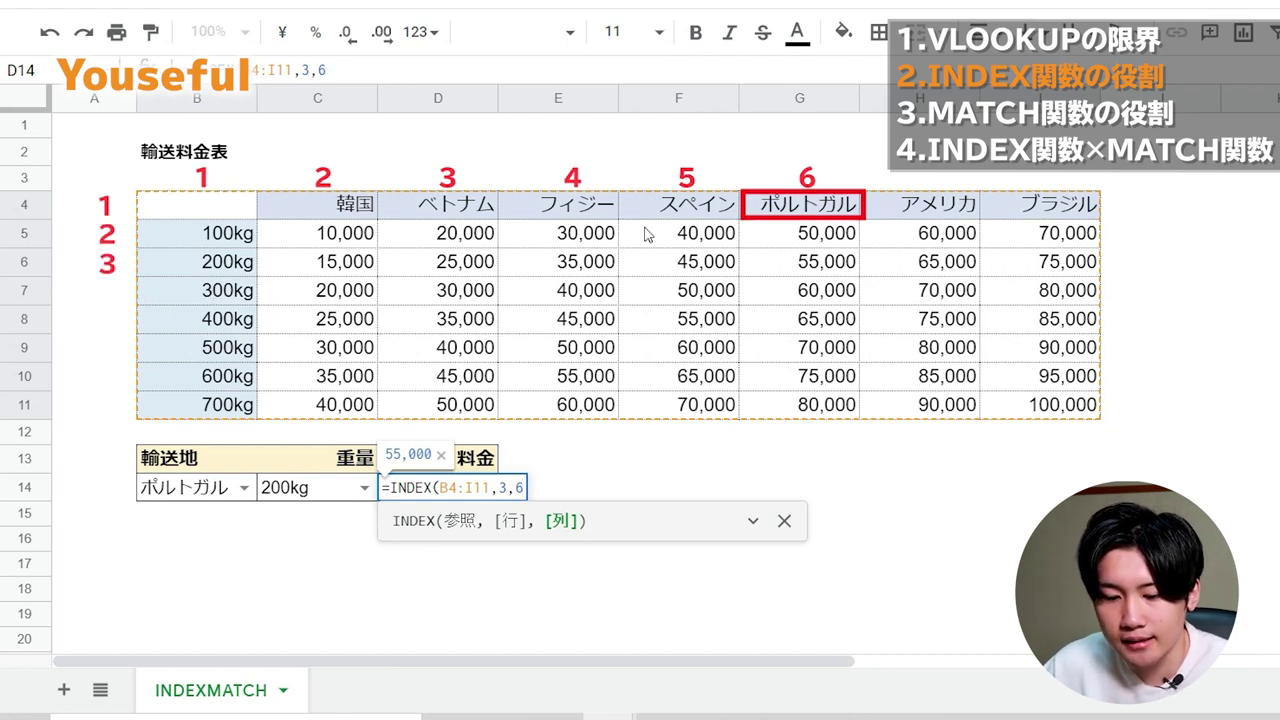
key(Return)
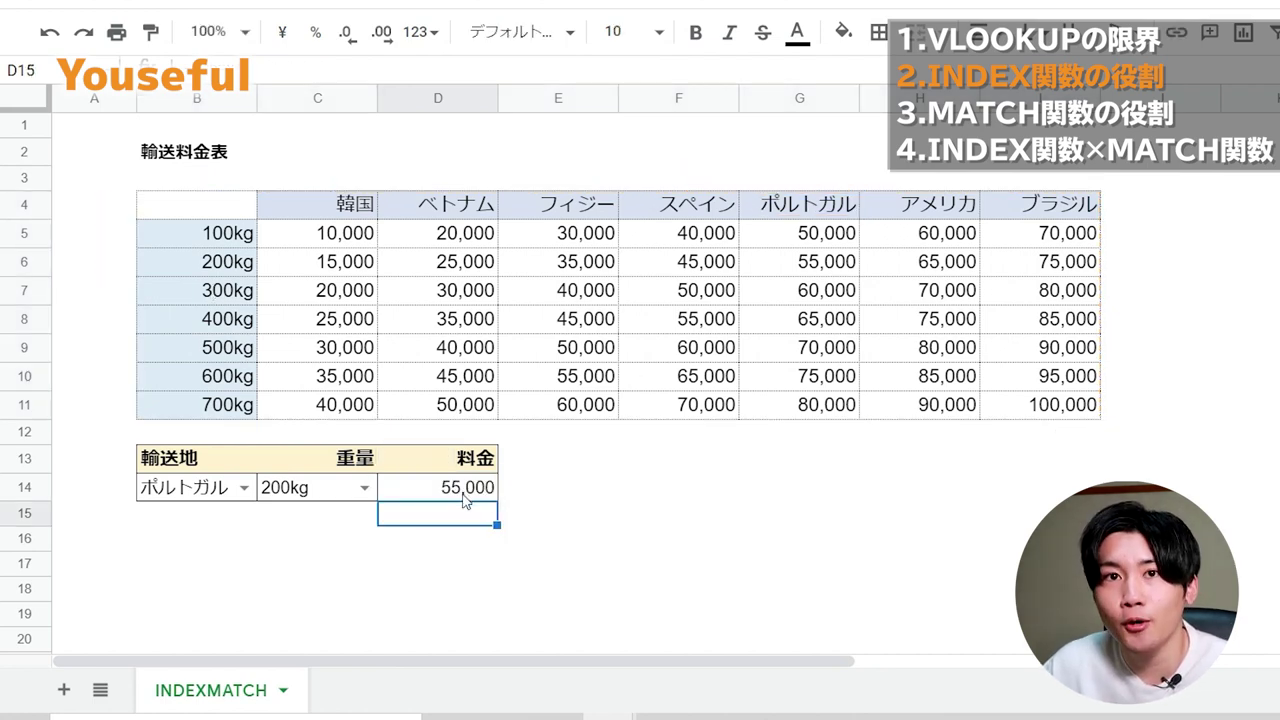
Check the fee against the 200kg row and the ポルトガル column, and inspect the INDEX formula in D14.
click(34, 261)
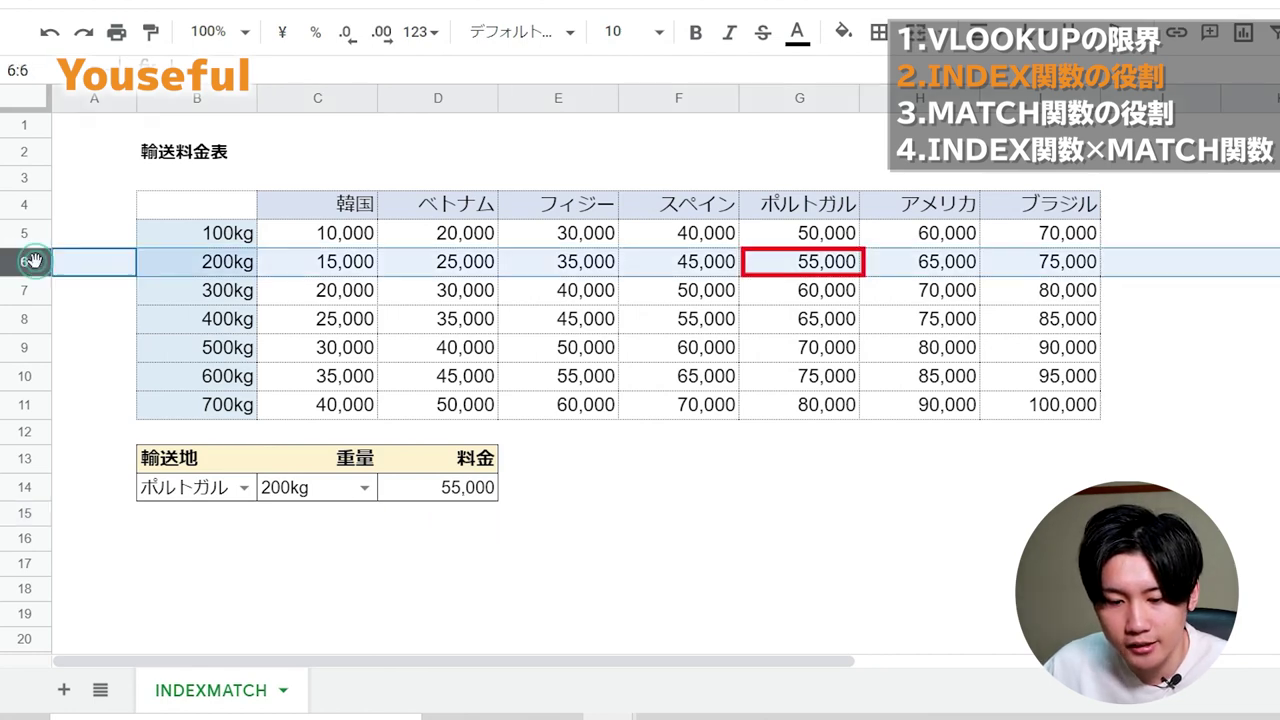
click(806, 100)
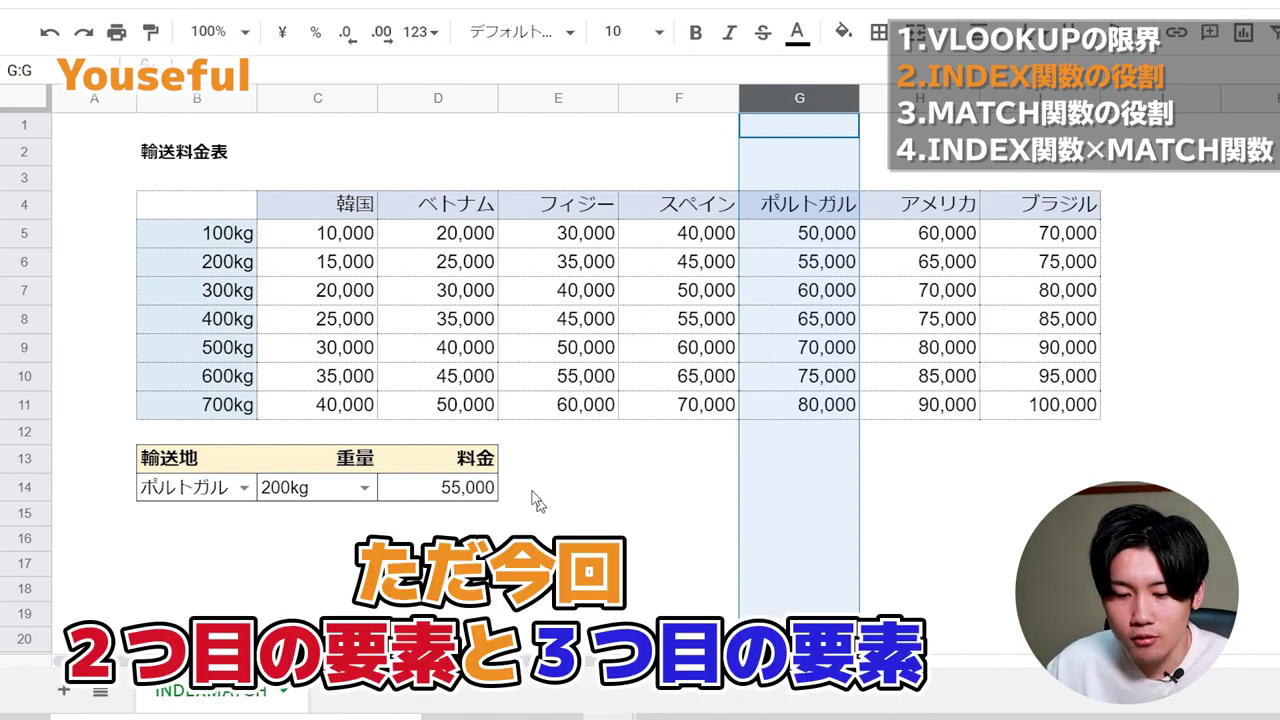
double_click(473, 489)
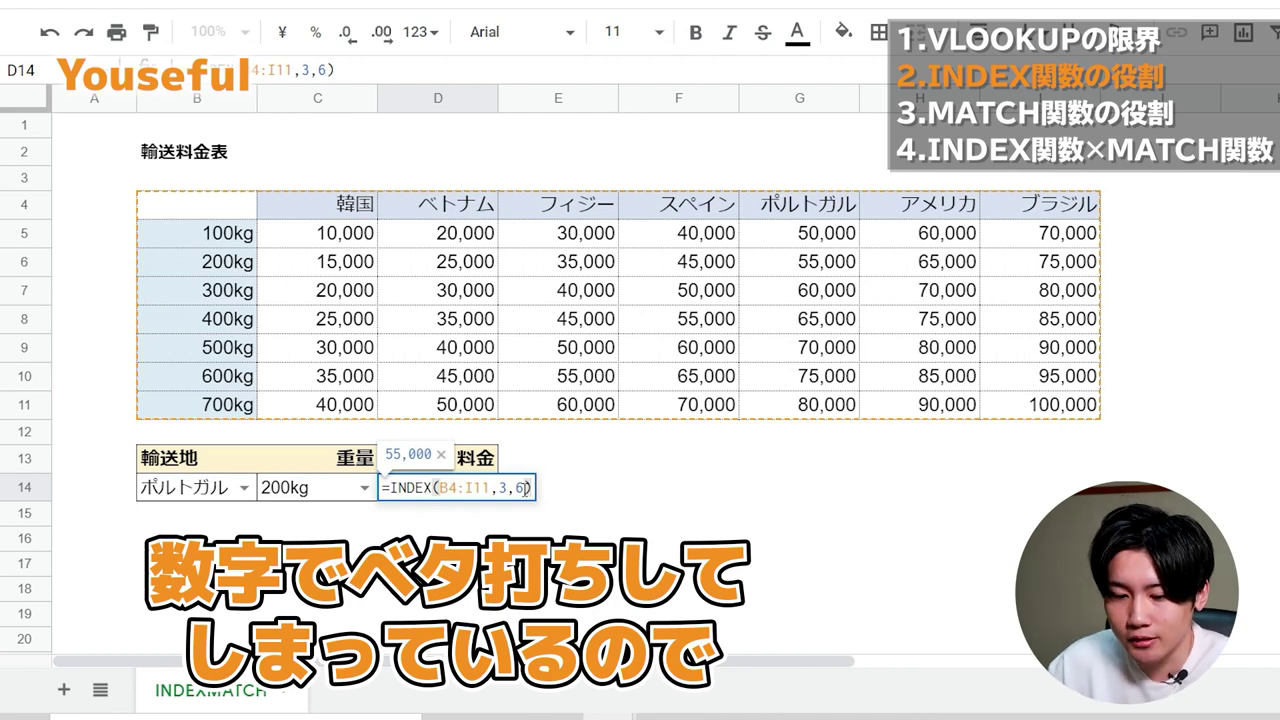
key(Return)
Change the 輸送地 in B14 to ベトナム and the 重量 in C14 to 100kg.
click(243, 487)
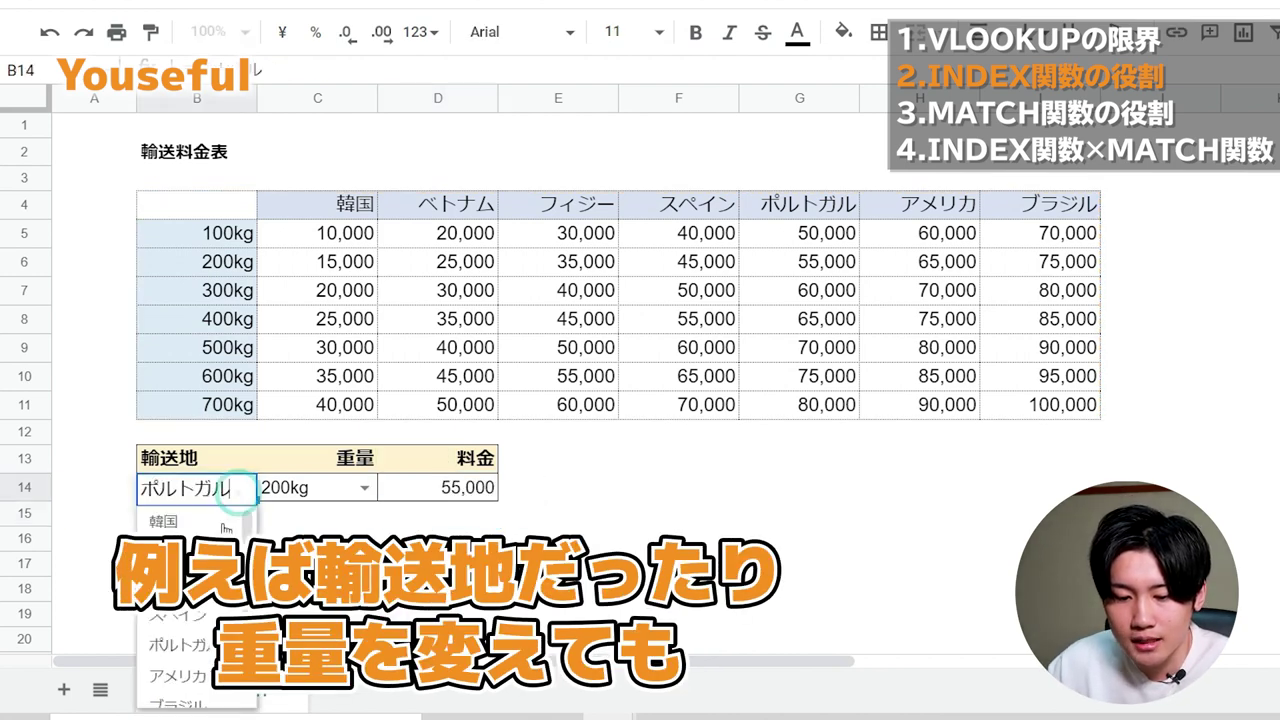
click(170, 552)
click(364, 487)
click(290, 514)
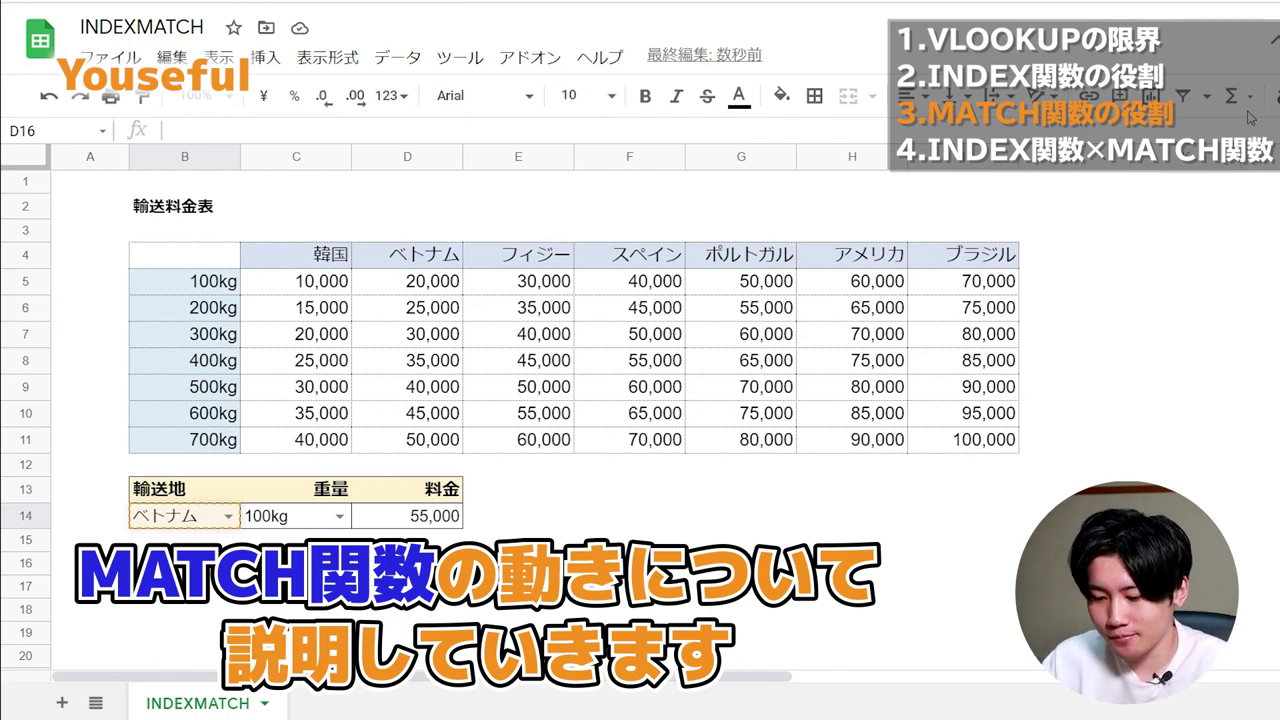
Start a MATCH formula in D16 with the destination cell B14 as the search key.
text(=mat)
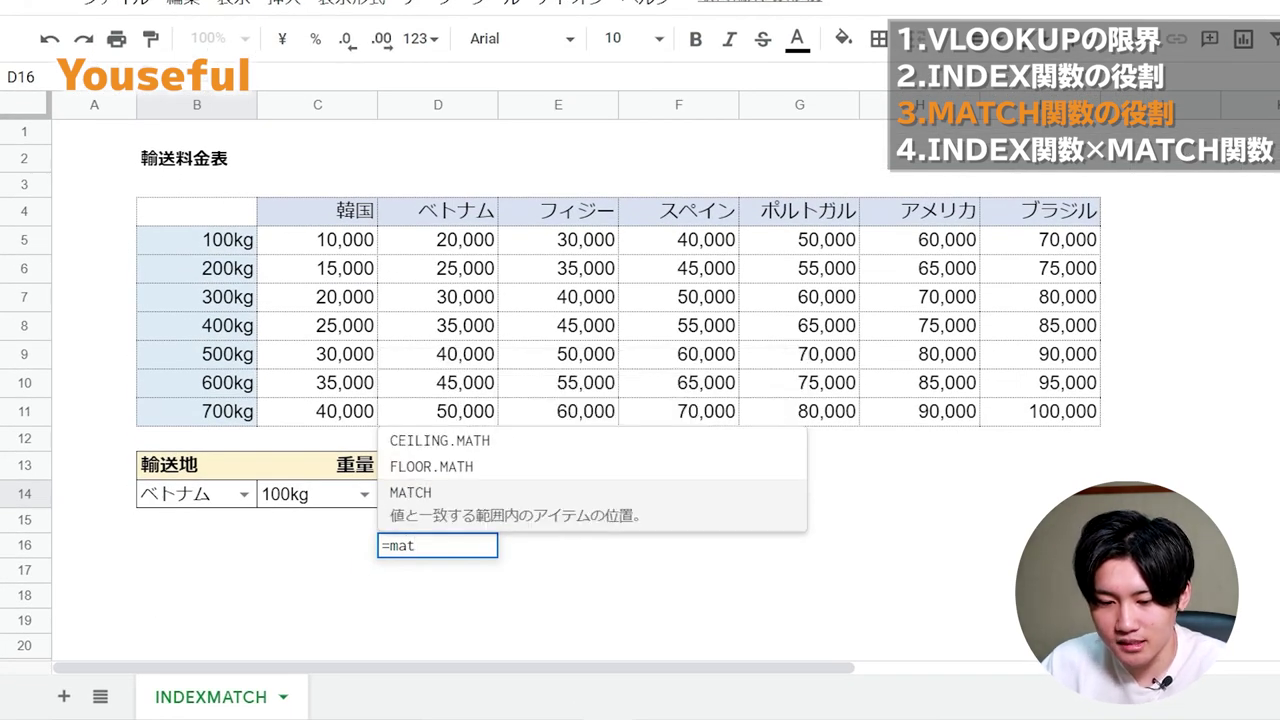
key(Tab)
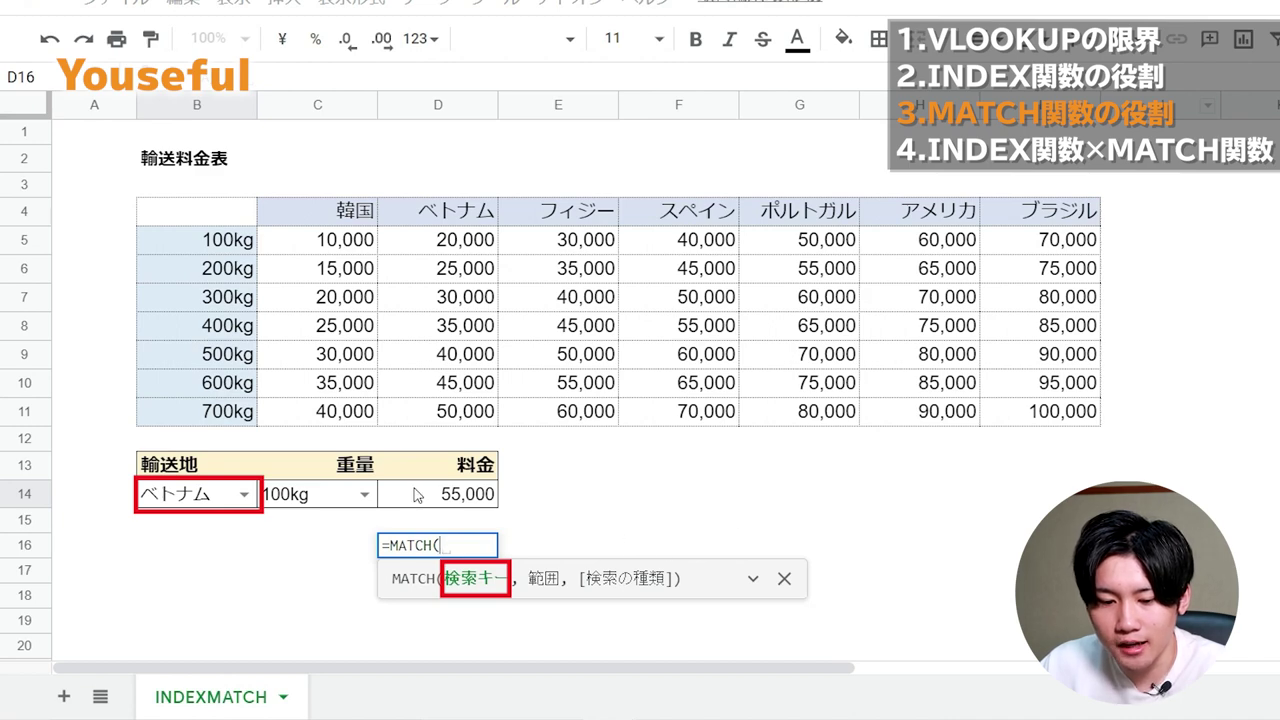
click(197, 490)
text(,)
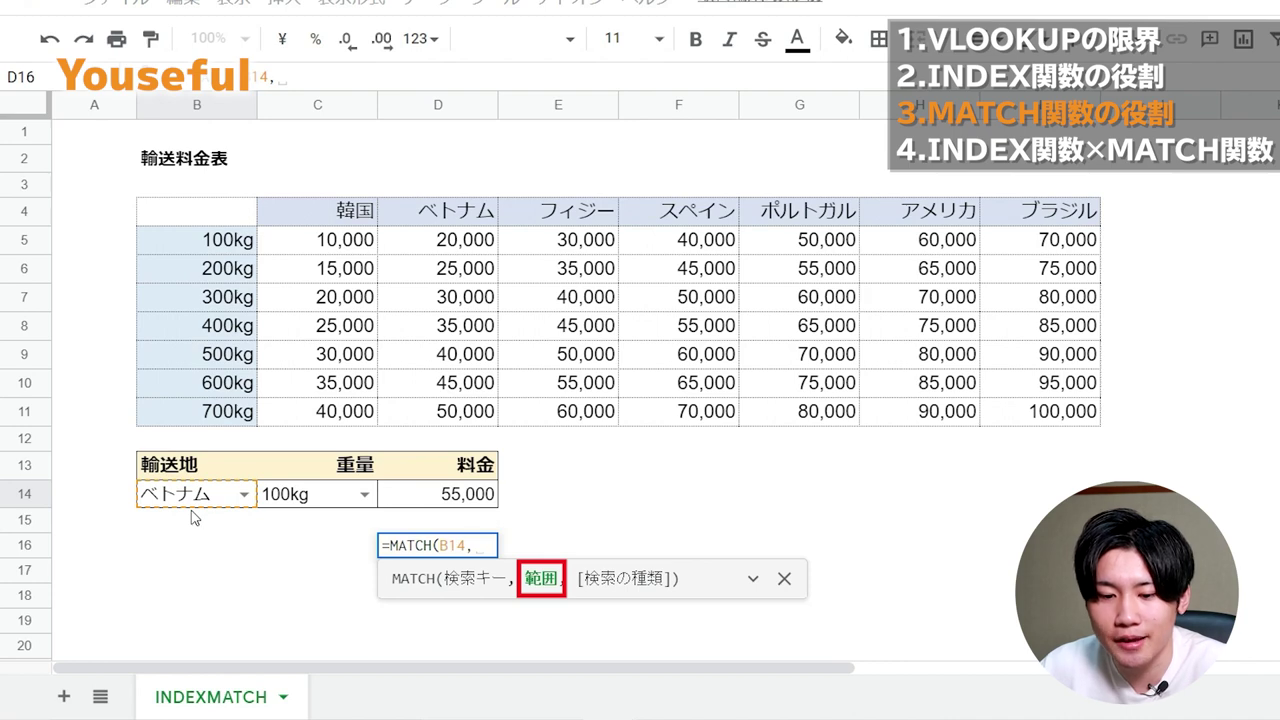
Complete the MATCH formula in D16 with the header range B4:I4 and false as the search type.
click(182, 212)
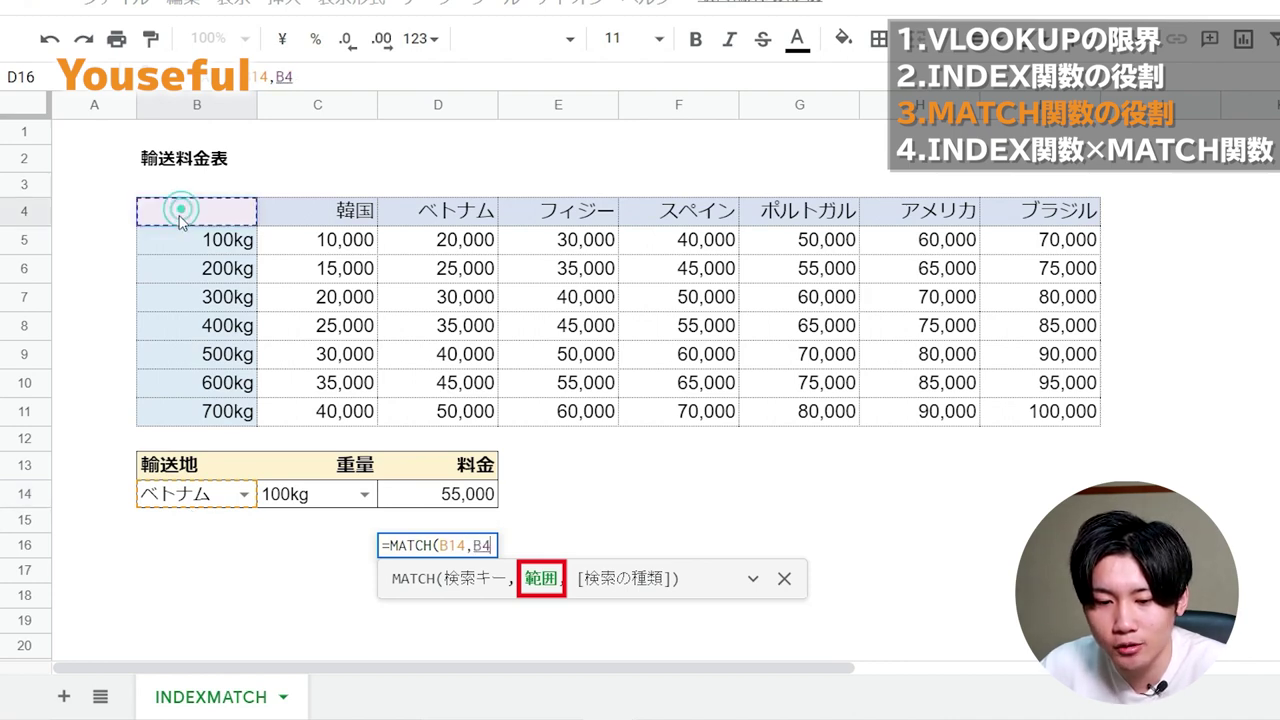
drag(182, 218, 1066, 230)
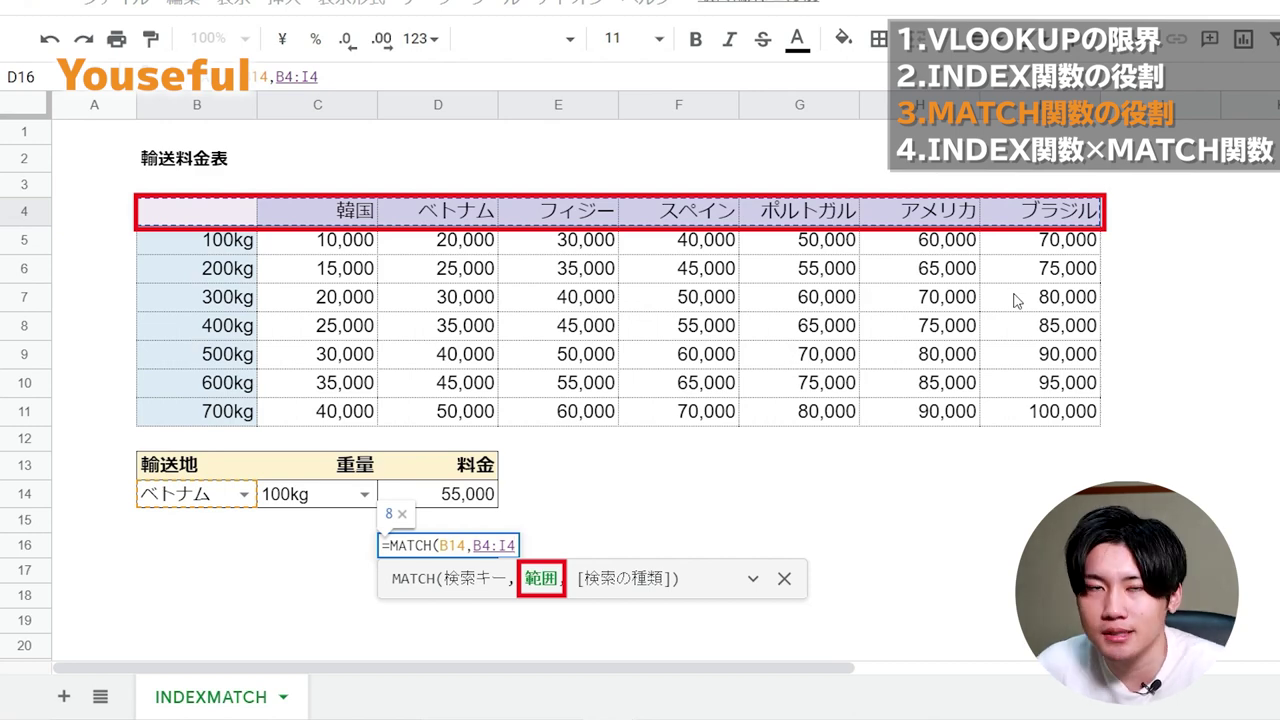
text(,)
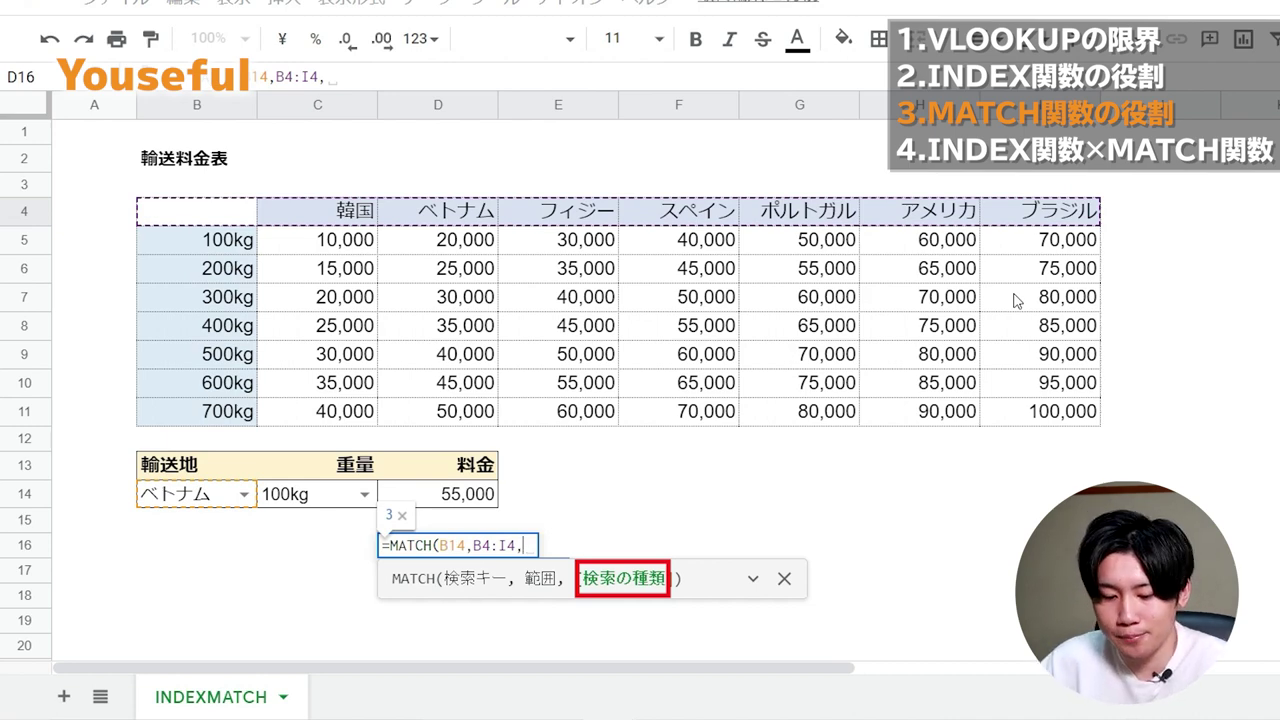
text(false)
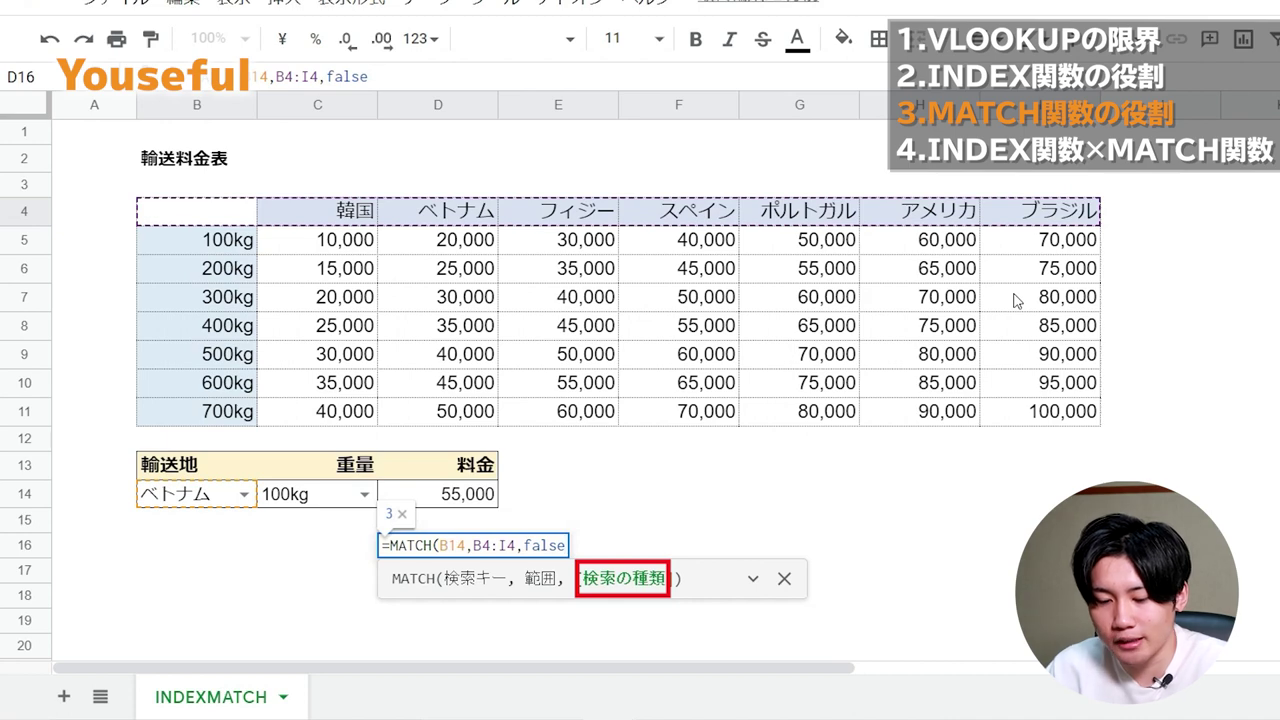
key(Return)
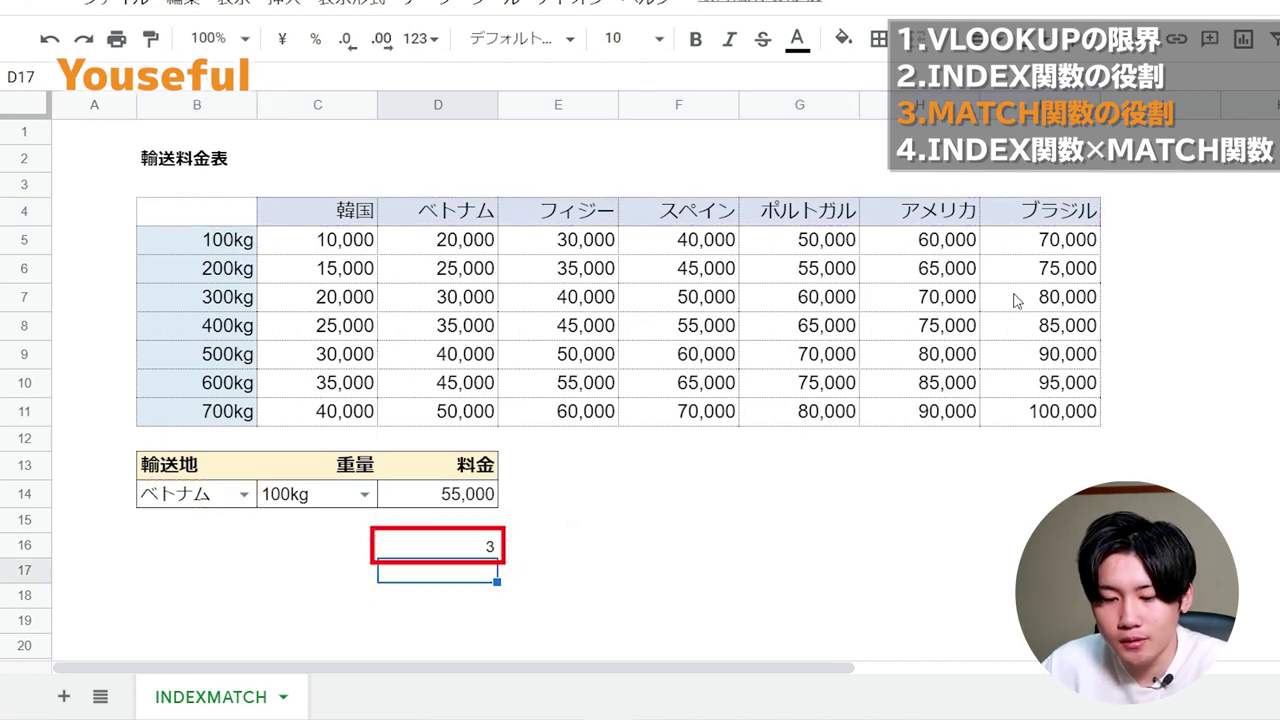
click(447, 550)
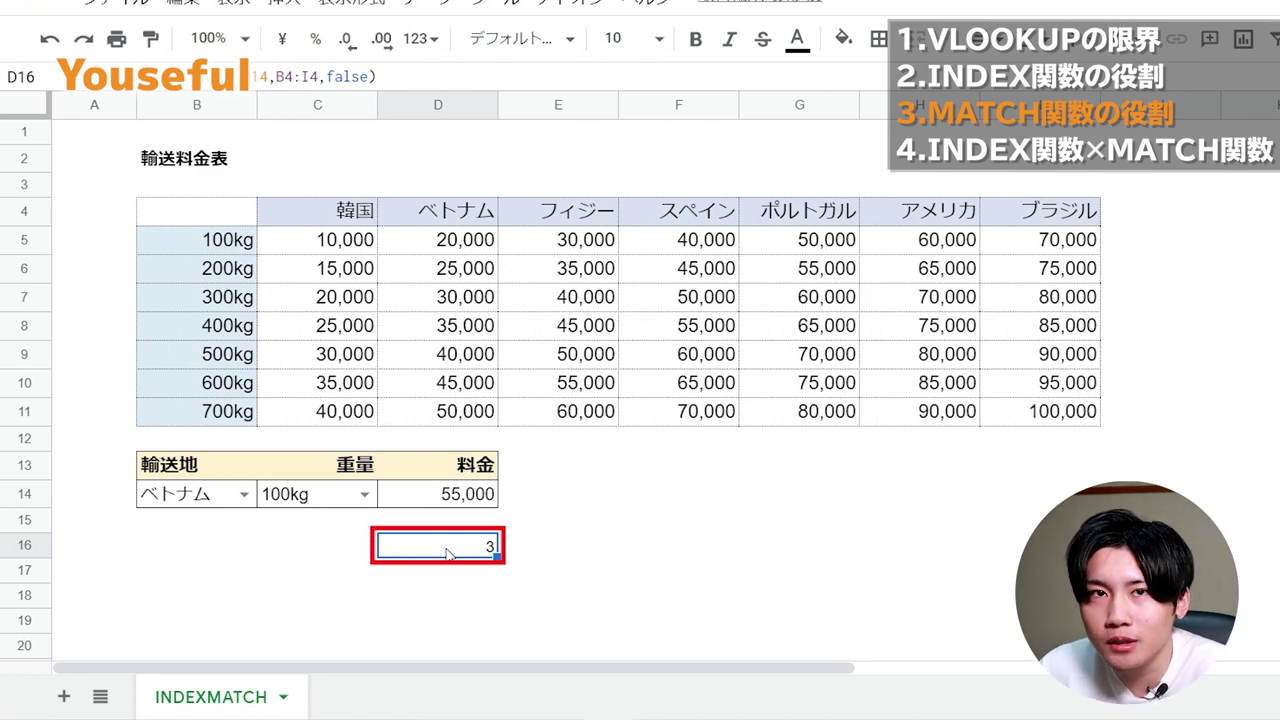
Inspect the MATCH formula in D16 and compare its result with the position of ベトナム in the header row.
double_click(447, 550)
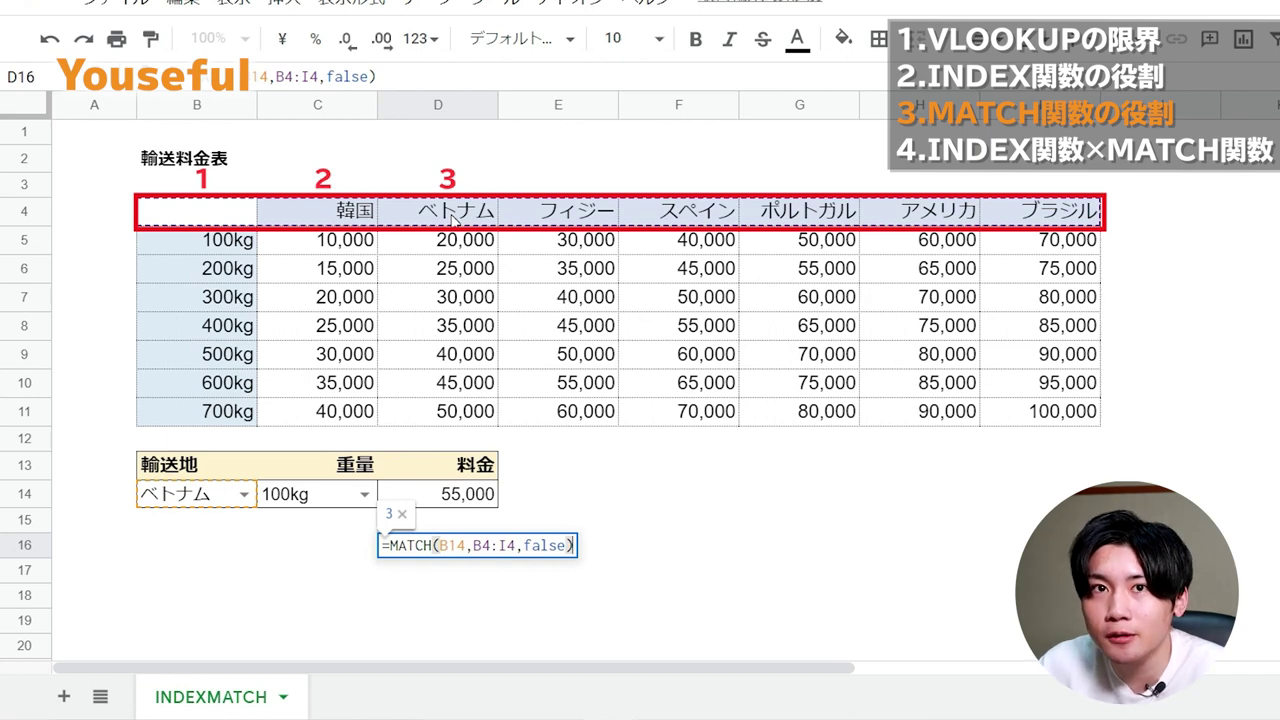
key(Return)
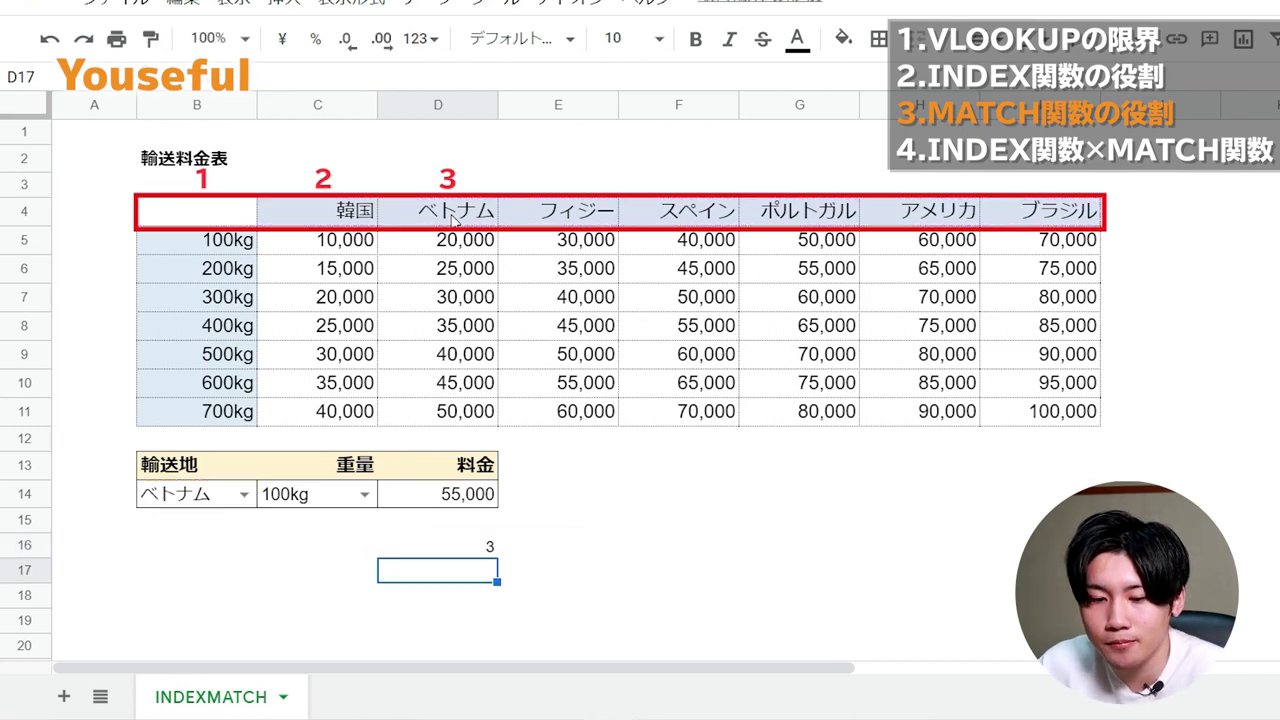
click(432, 548)
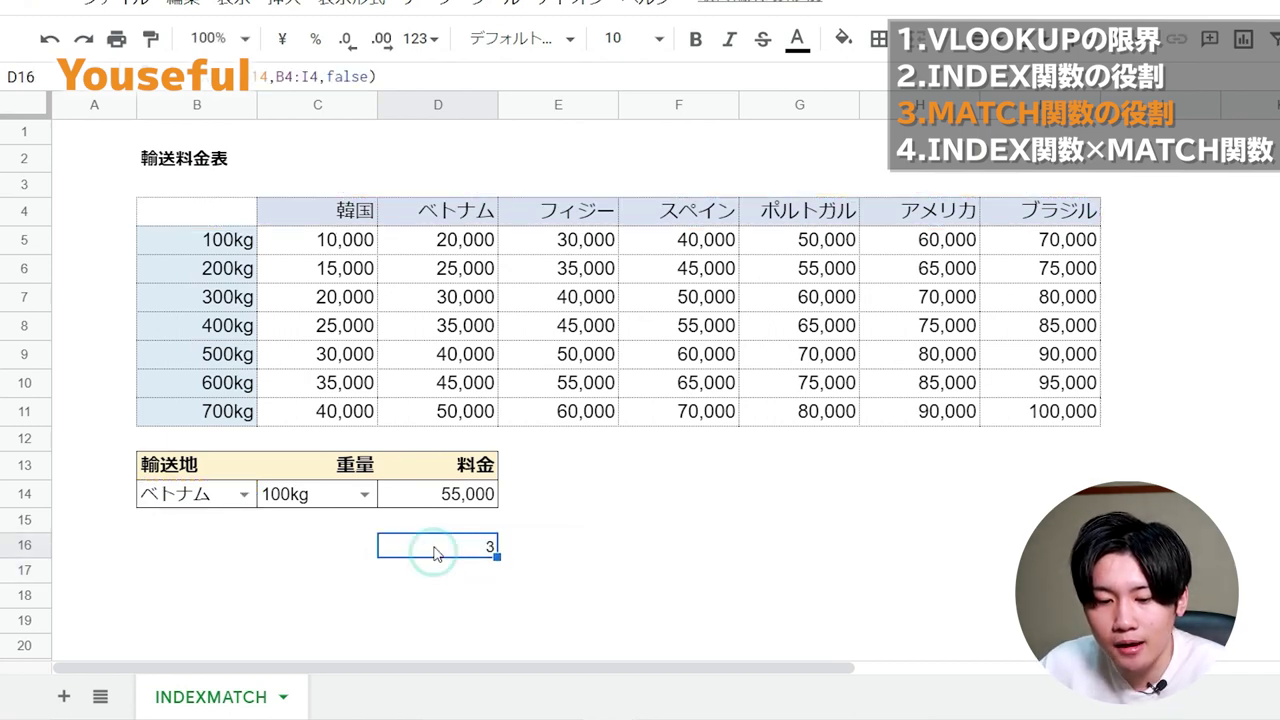
Change the 輸送地 in B14 to アメリカ and check the MATCH formula in D16 against the header row.
click(242, 494)
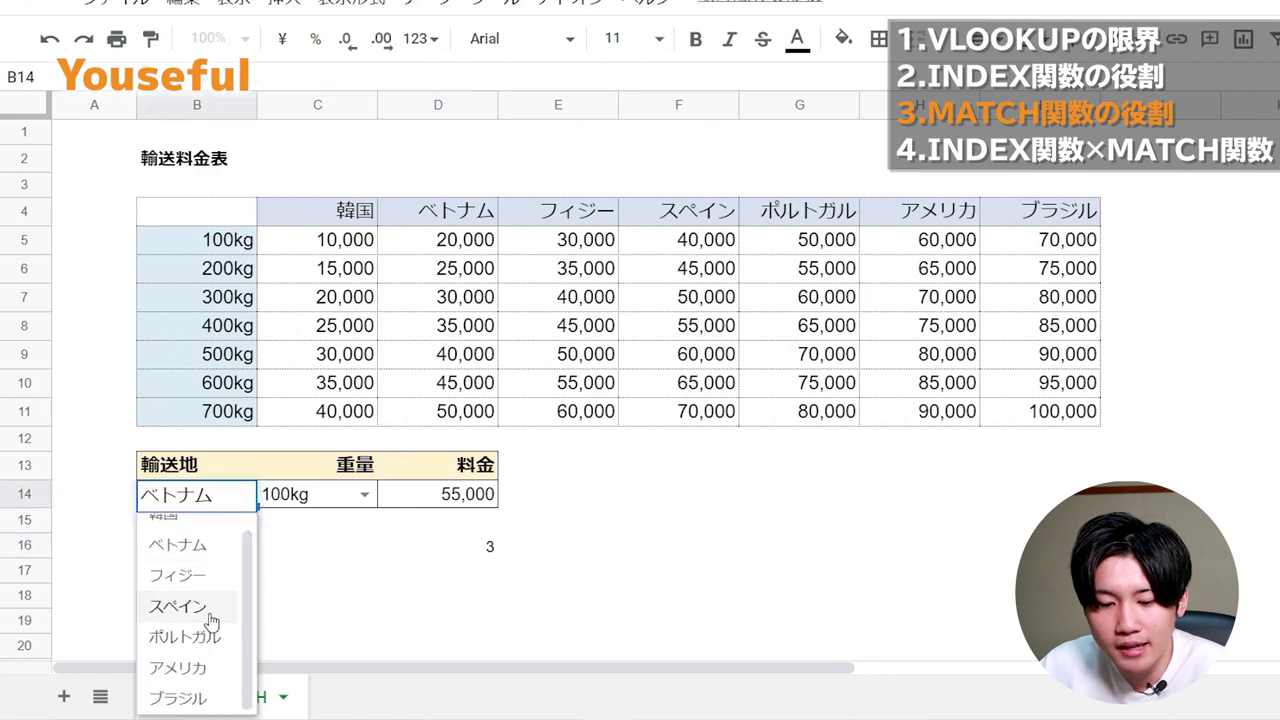
click(196, 676)
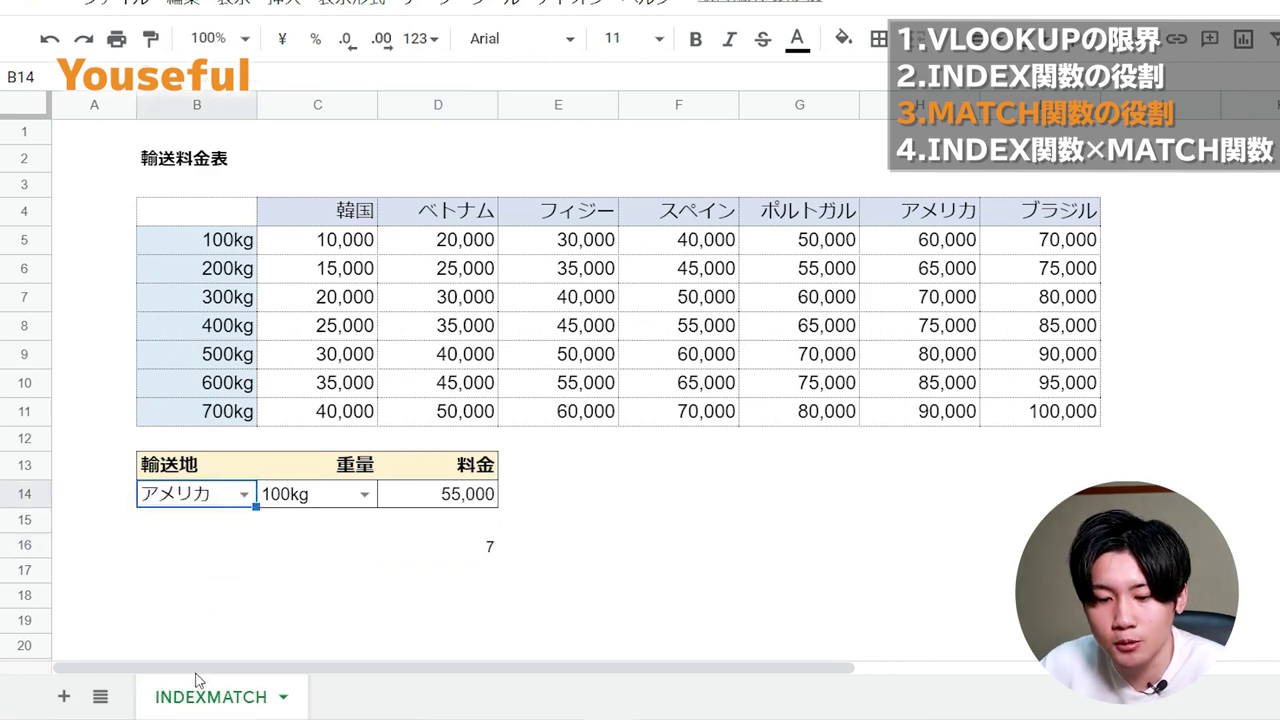
click(481, 554)
double_click(483, 552)
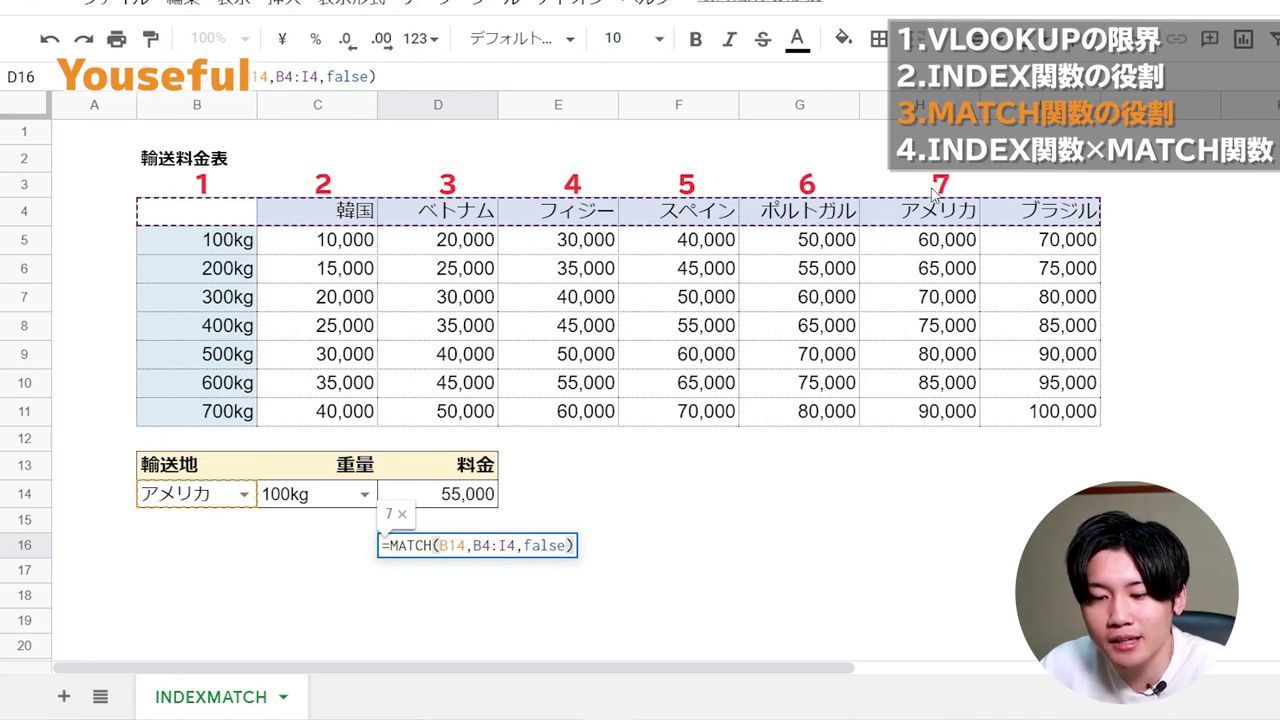
key(Return)
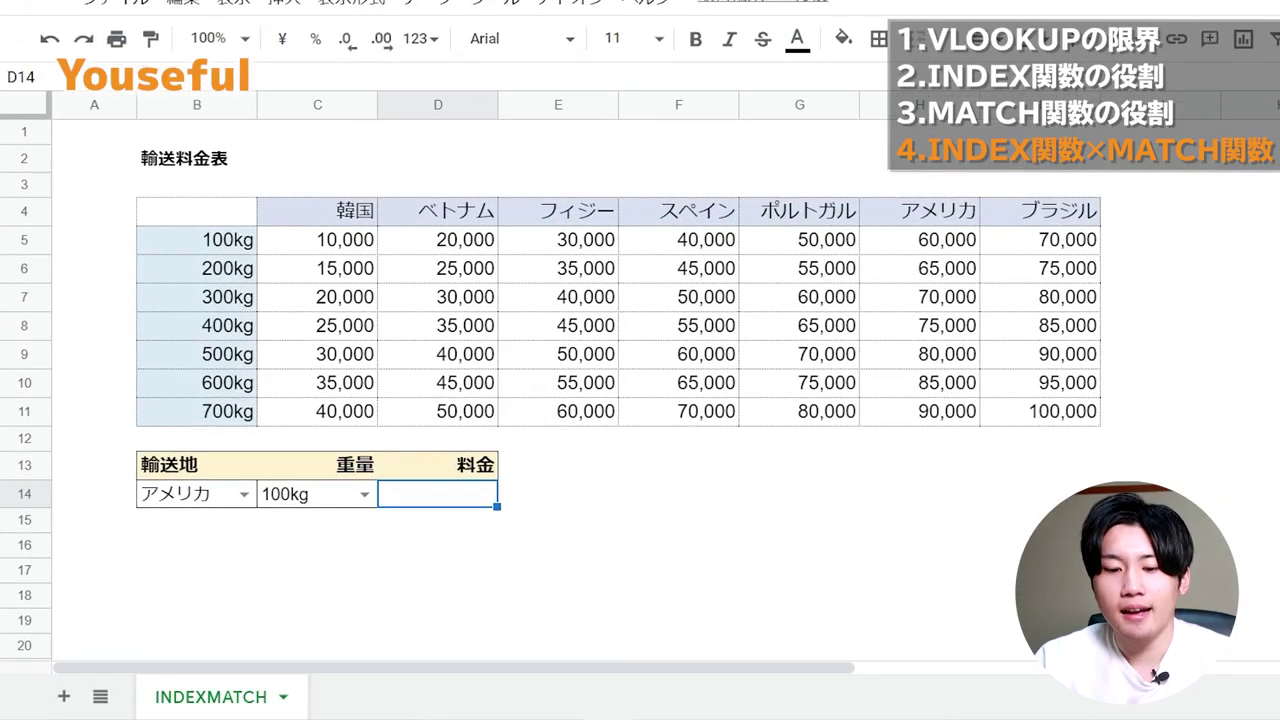
Start an INDEX formula in the 料金 cell D14 with the whole fee table B4:I11 as the reference.
text(=ind)
key(Tab)
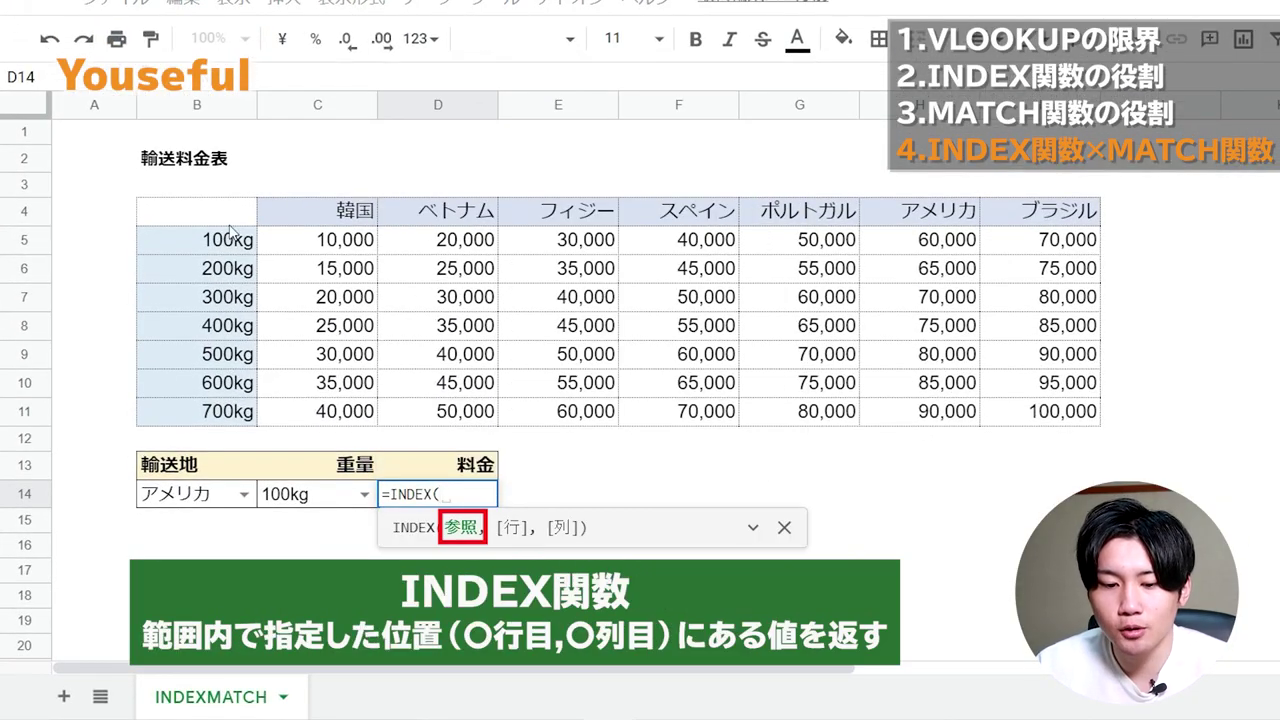
mouse_move(219, 209)
mouse_down()
mouse_move(205, 212)
mouse_move(450, 250)
mouse_move(800, 365)
mouse_move(1015, 403)
mouse_move(1020, 417)
mouse_up()
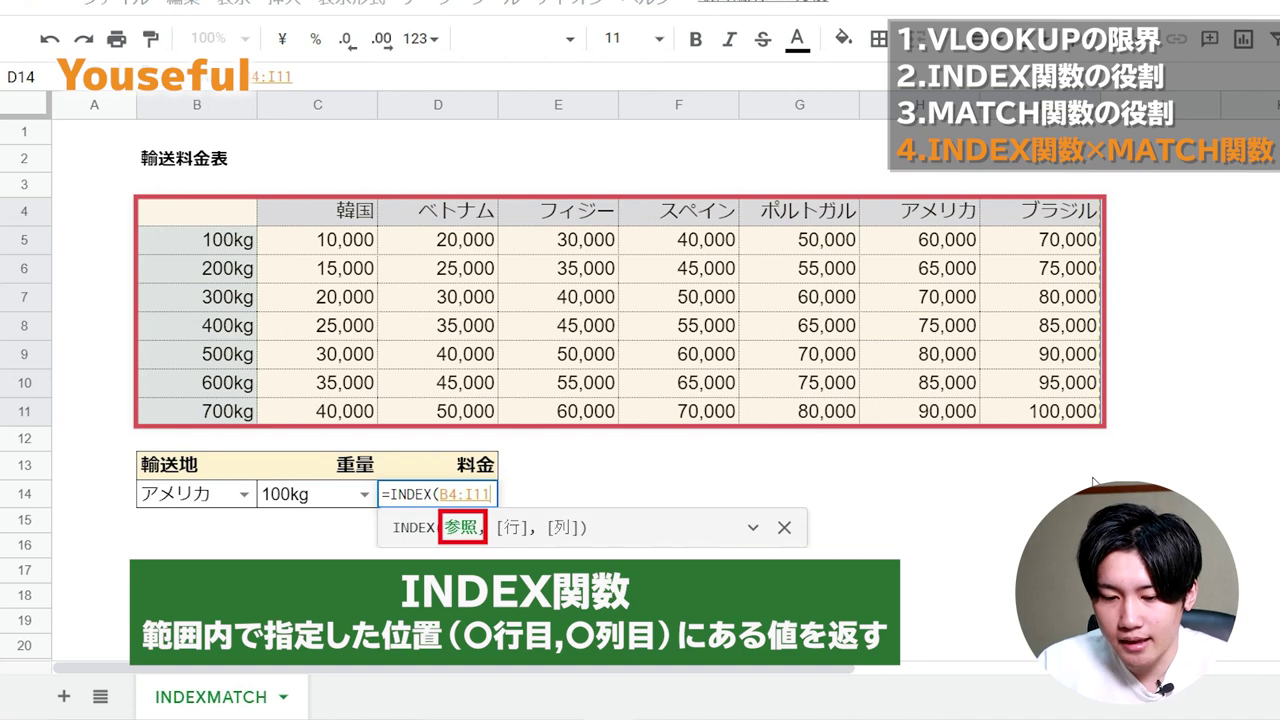
text(,)
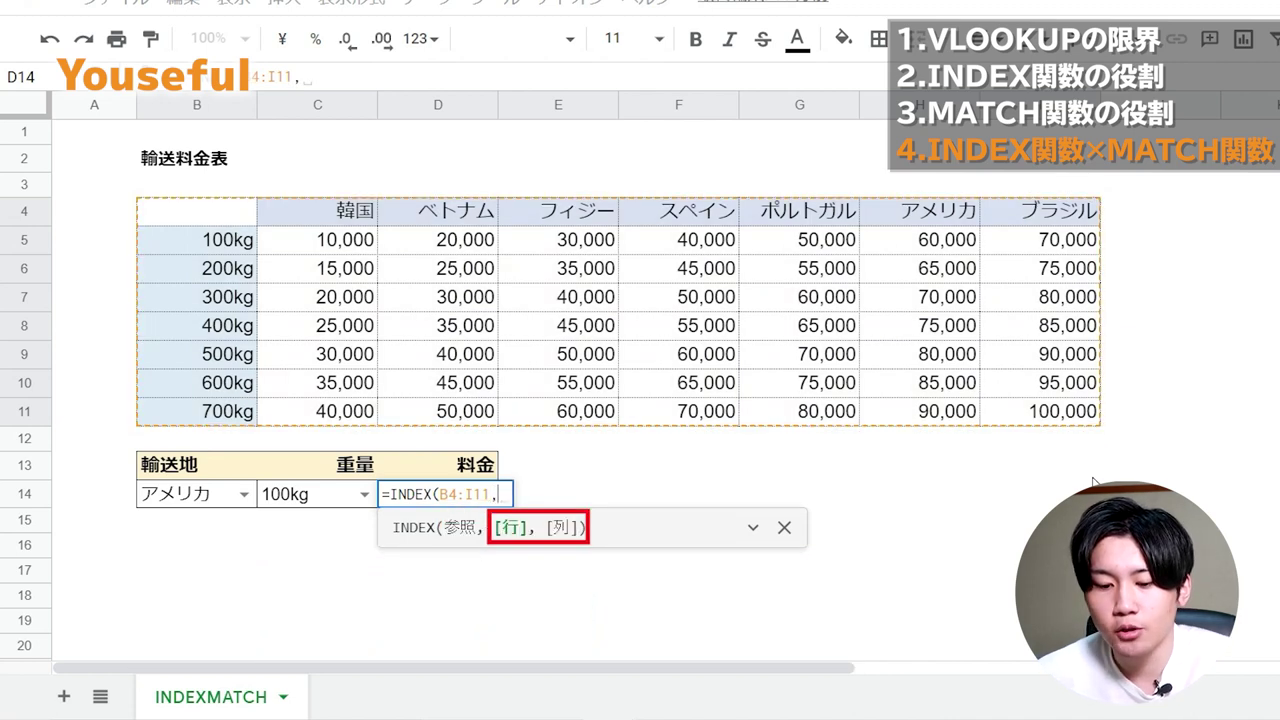
Nest a MATCH function as the INDEX row argument, with search key C14, range B4:B11 and search type false.
text(ma)
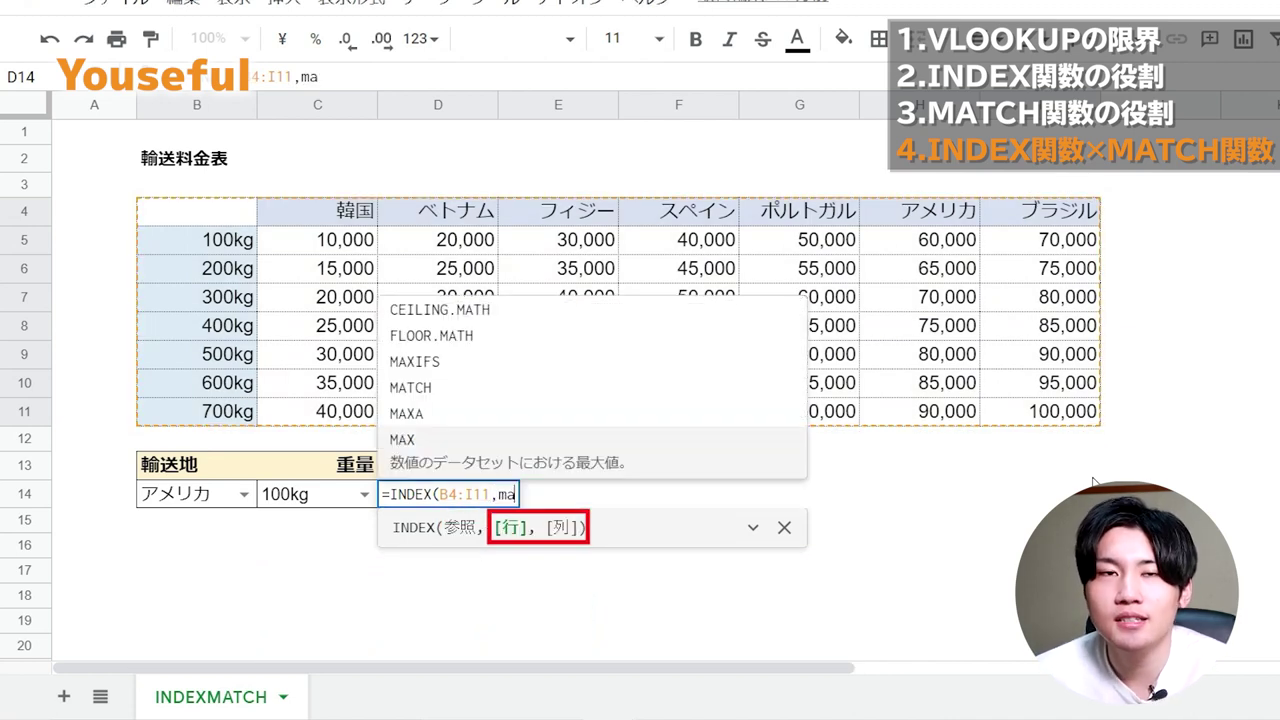
text(t)
key(Tab)
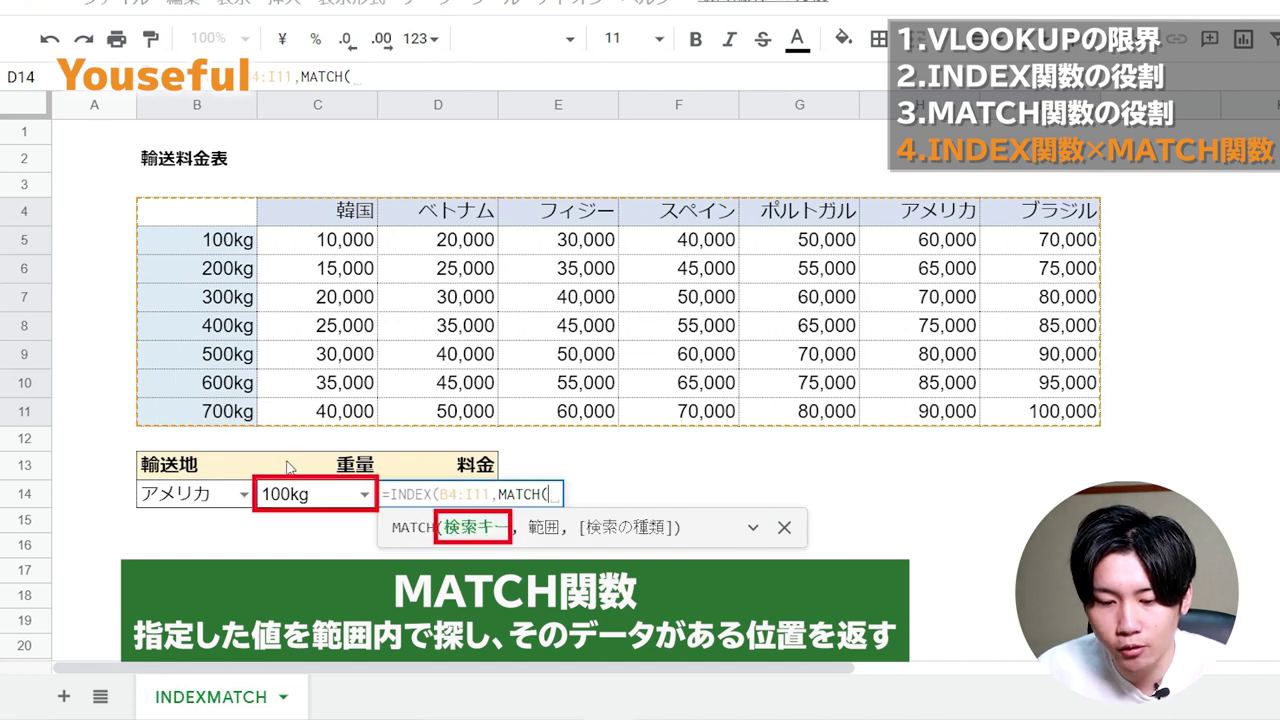
click(295, 500)
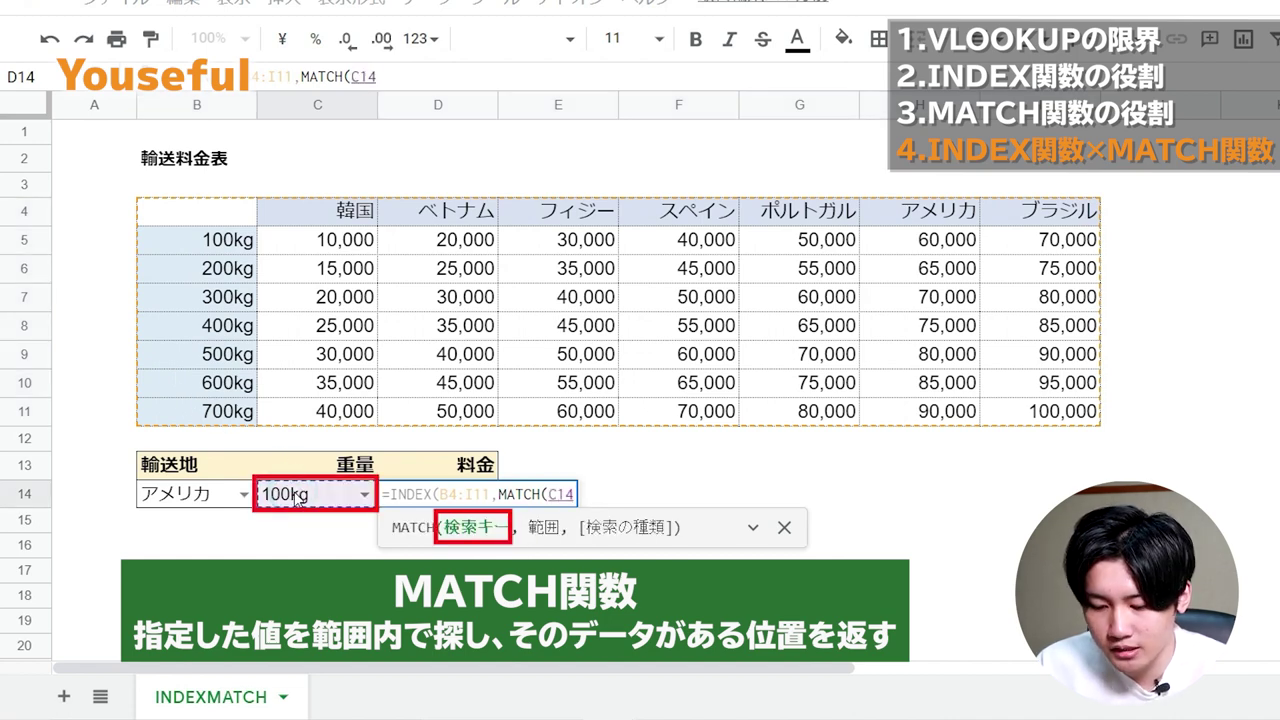
text(,)
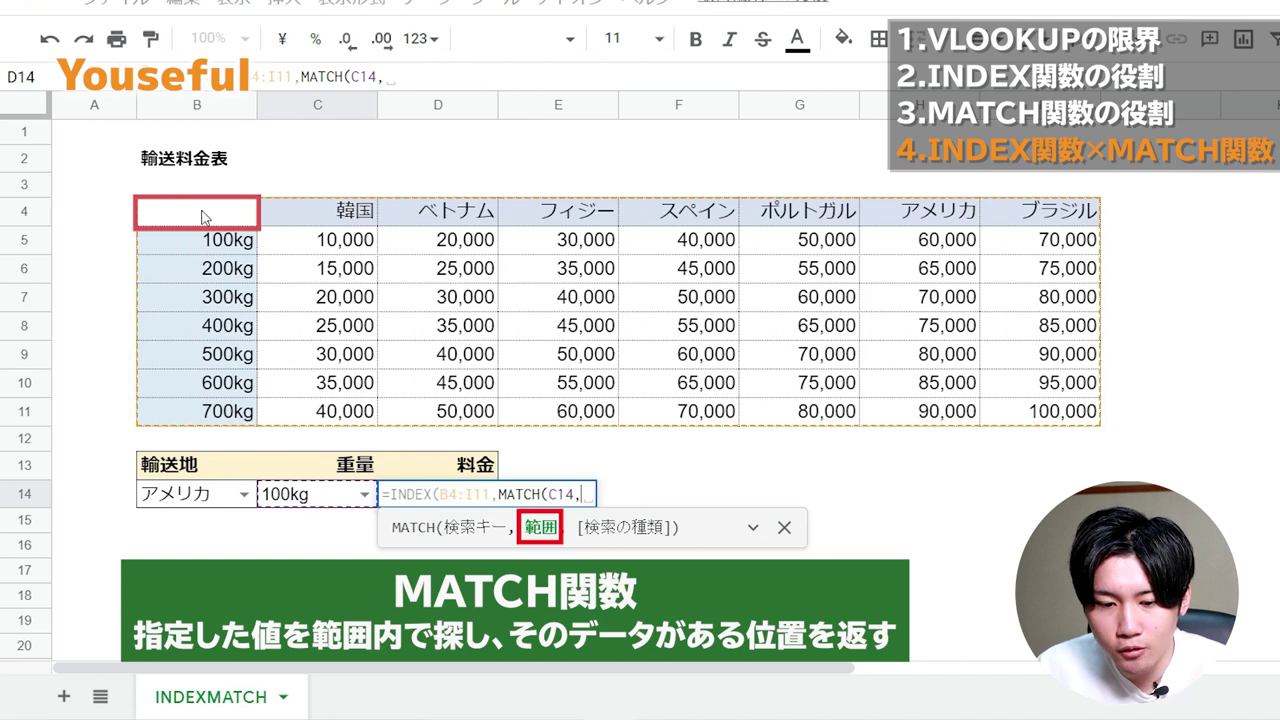
drag(198, 214, 190, 420)
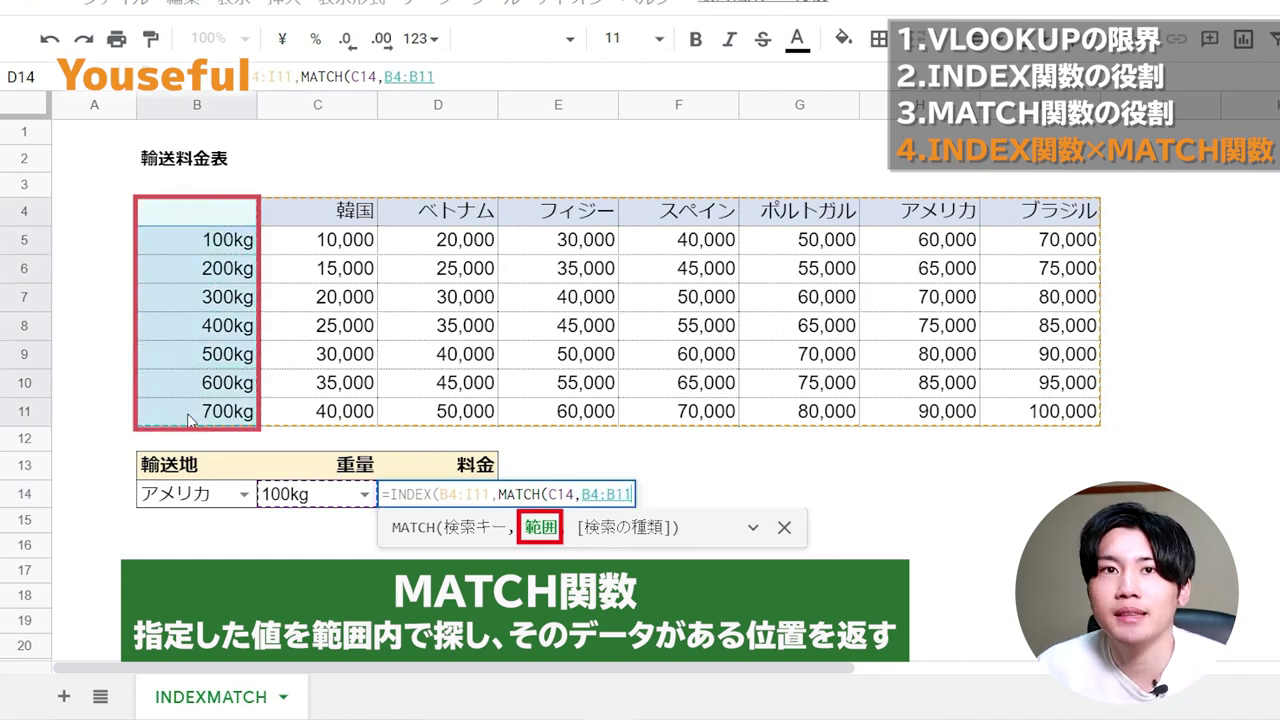
text(,false)
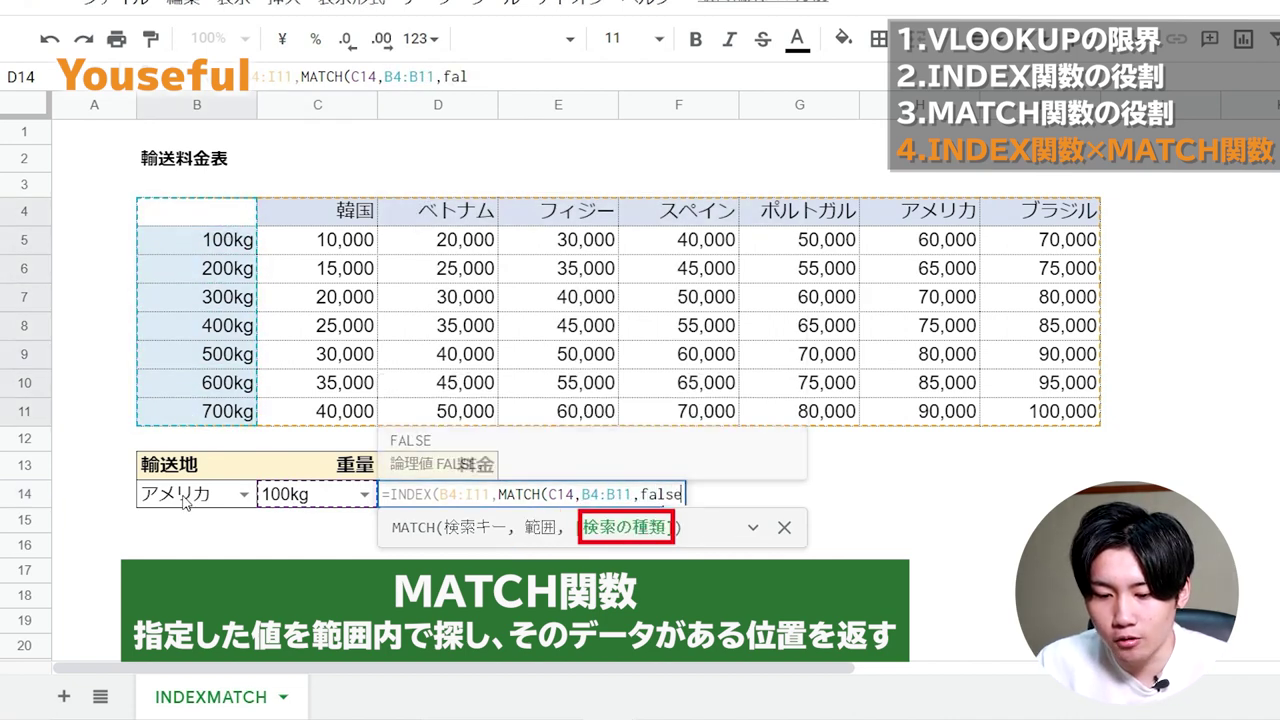
text())
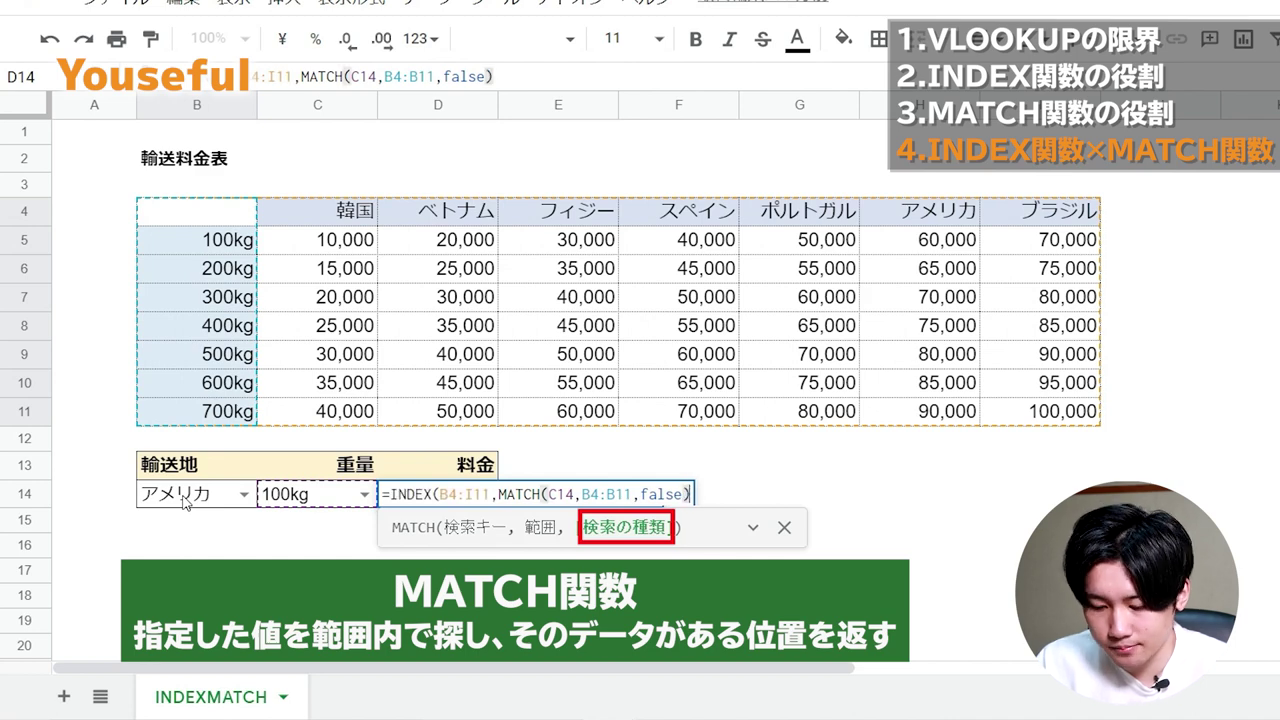
Nest a second MATCH as the column argument, with search key B14, range B4:I4 and search type false, and complete the INDEX formula in D14.
text(,)
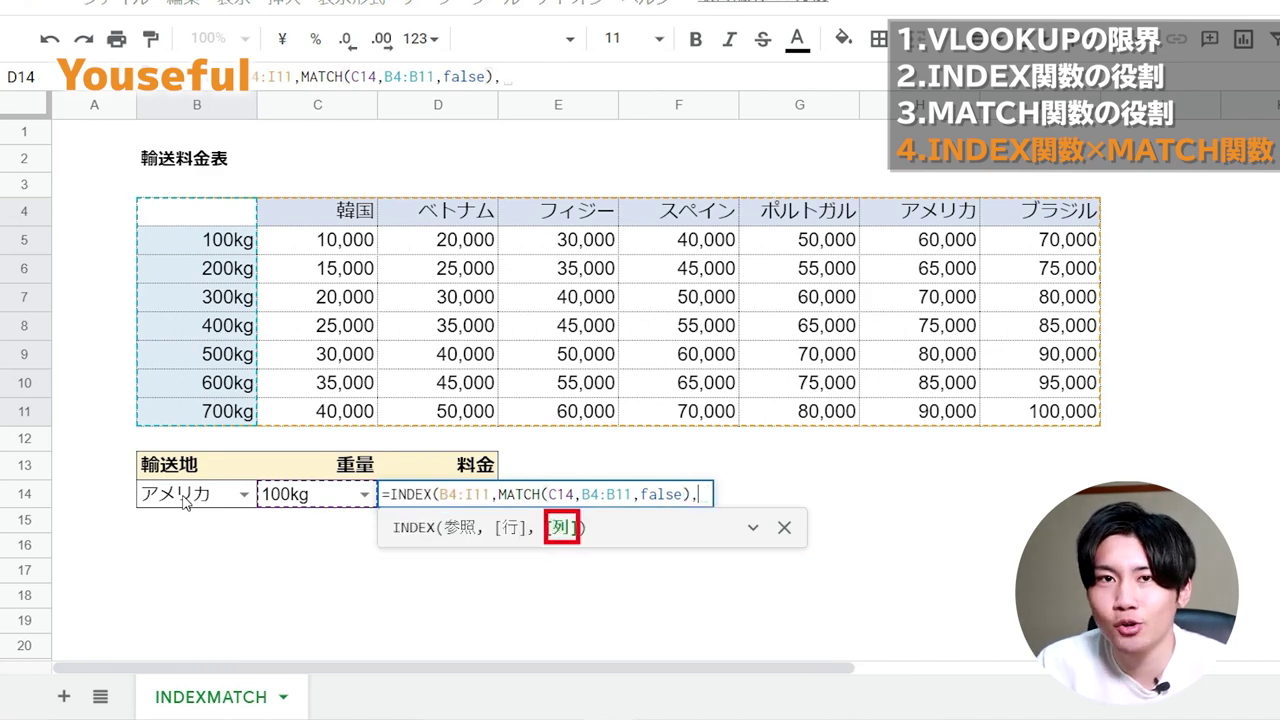
text(mat)
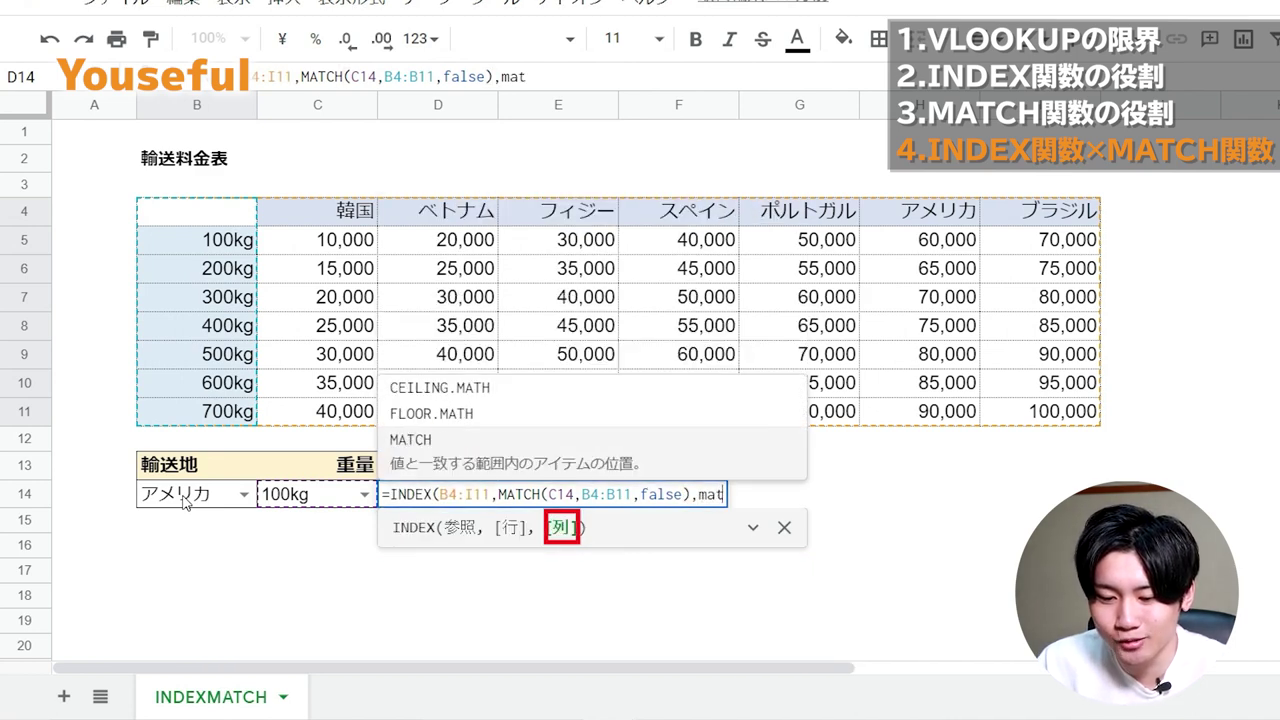
key(Tab)
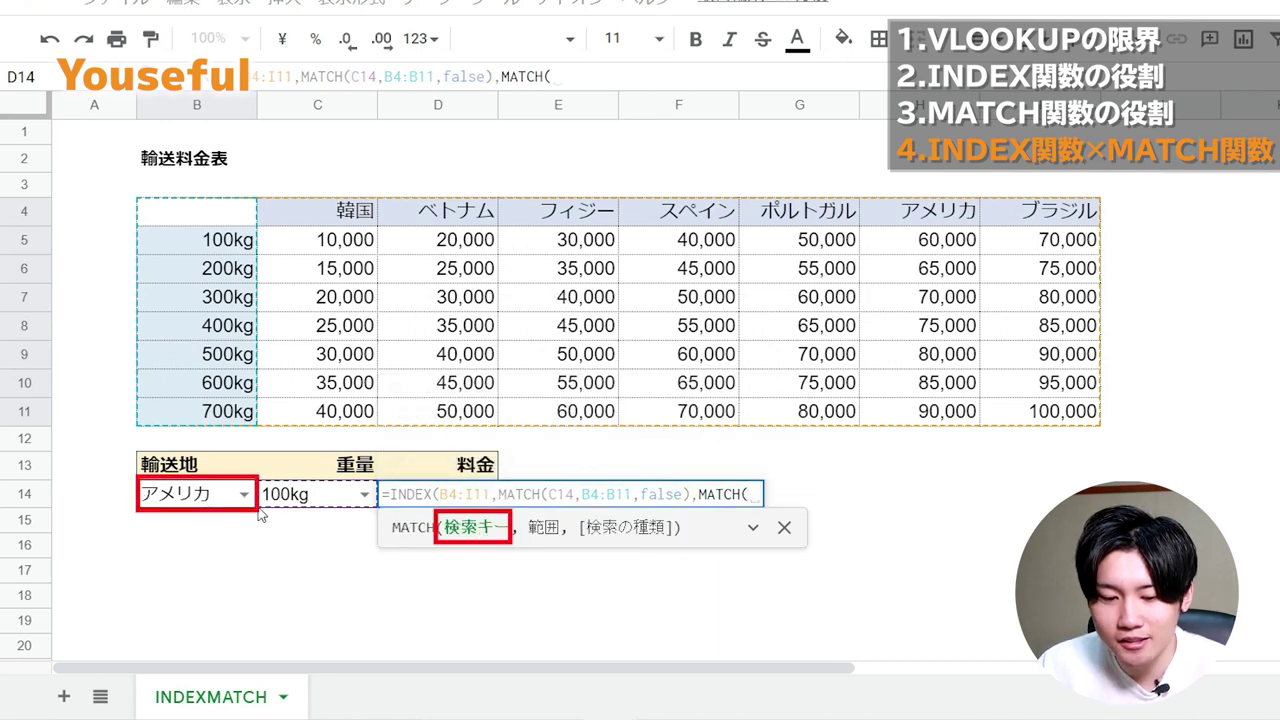
click(190, 498)
text(,)
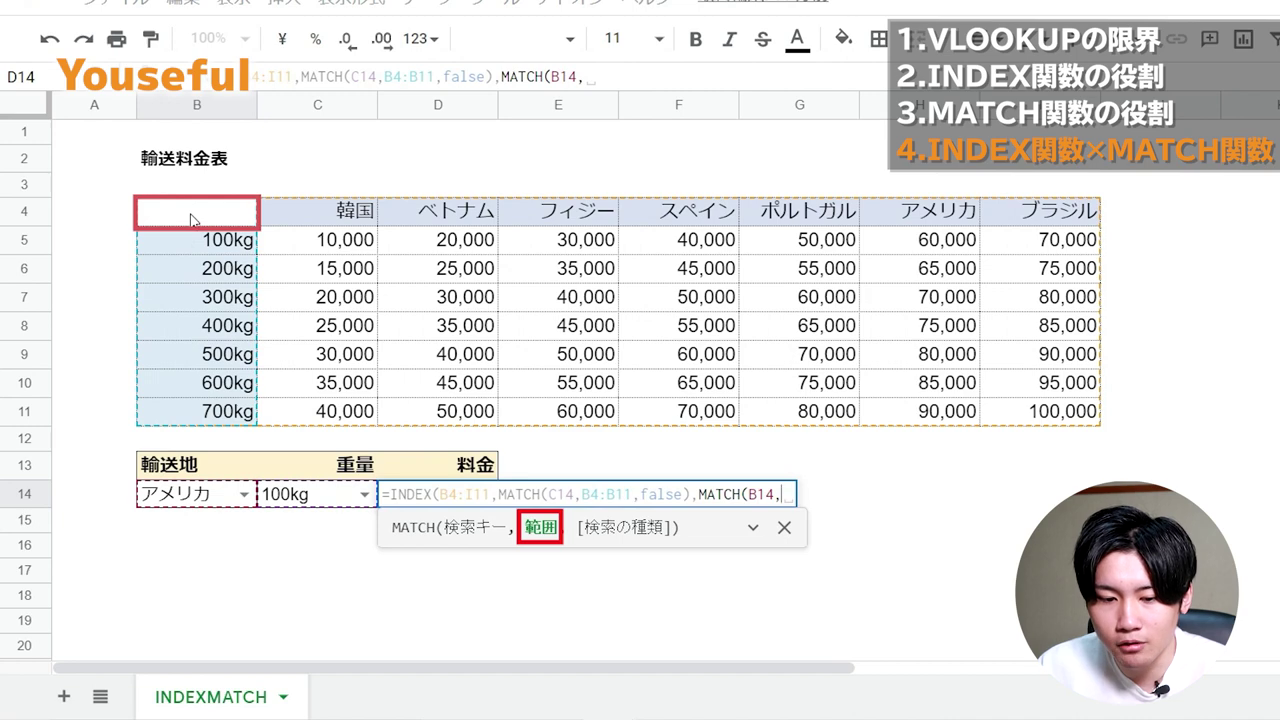
drag(192, 213, 1012, 218)
text(,false)
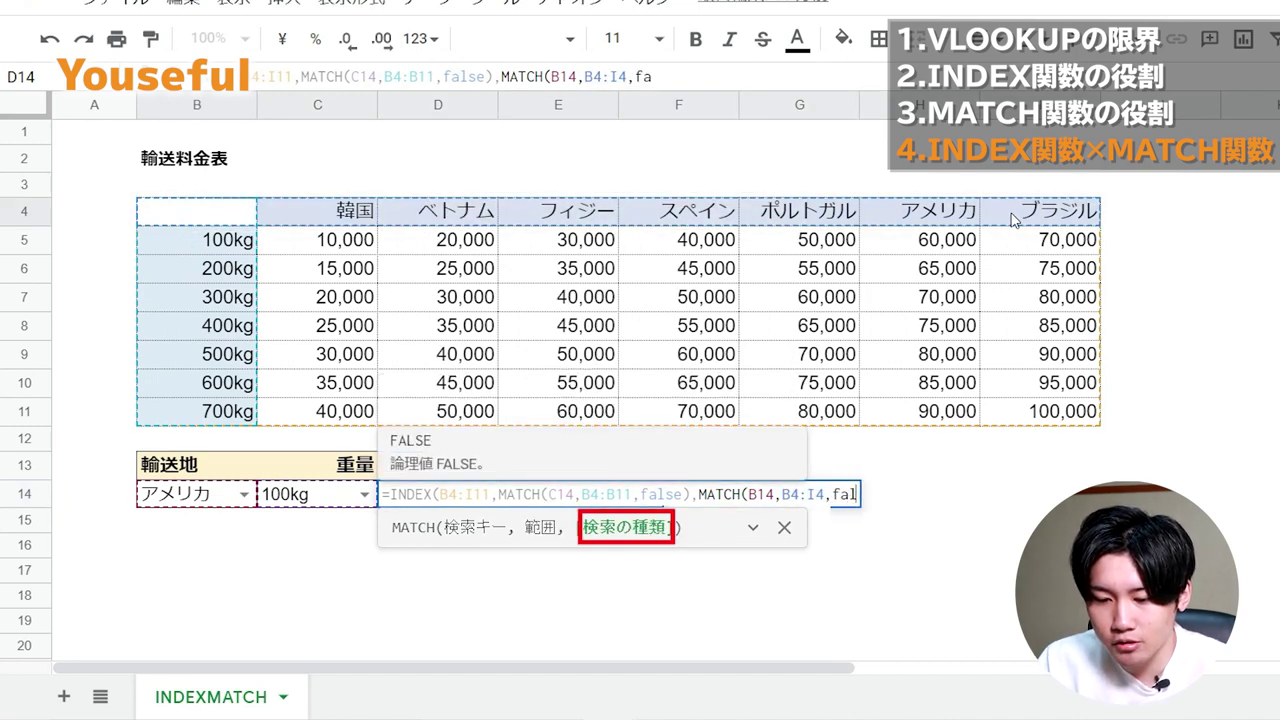
text())
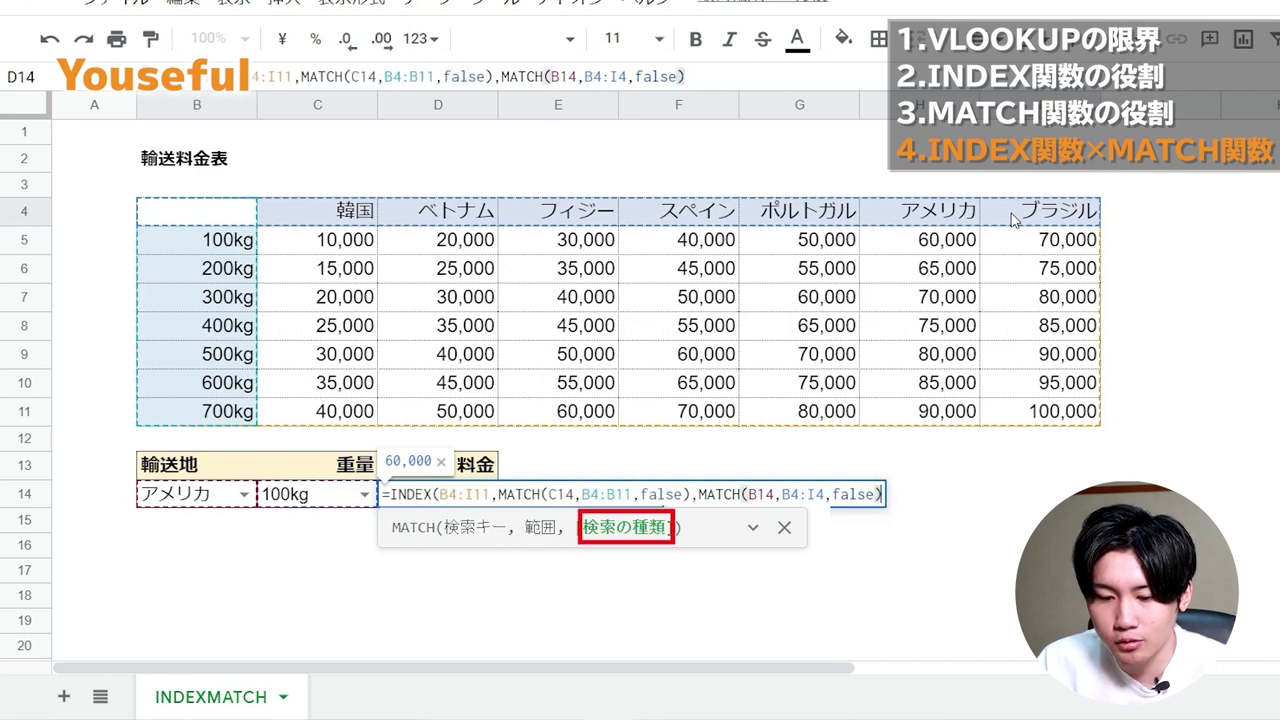
text())
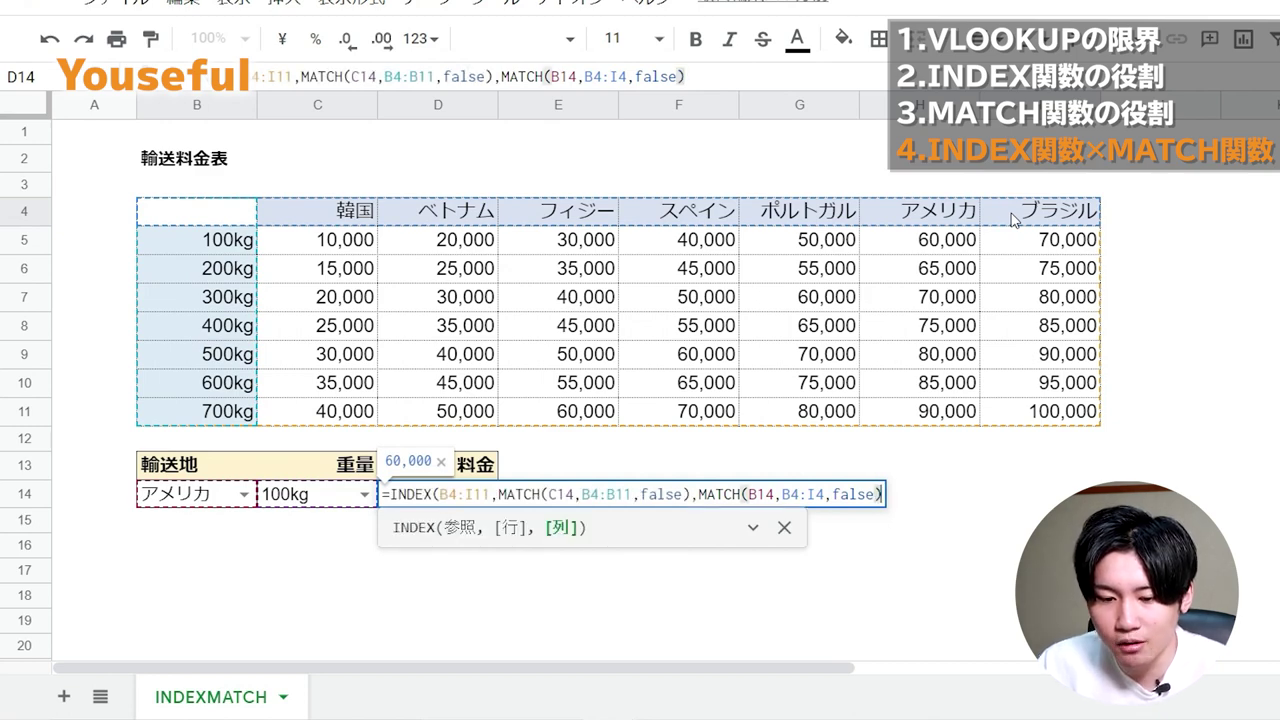
key(Return)
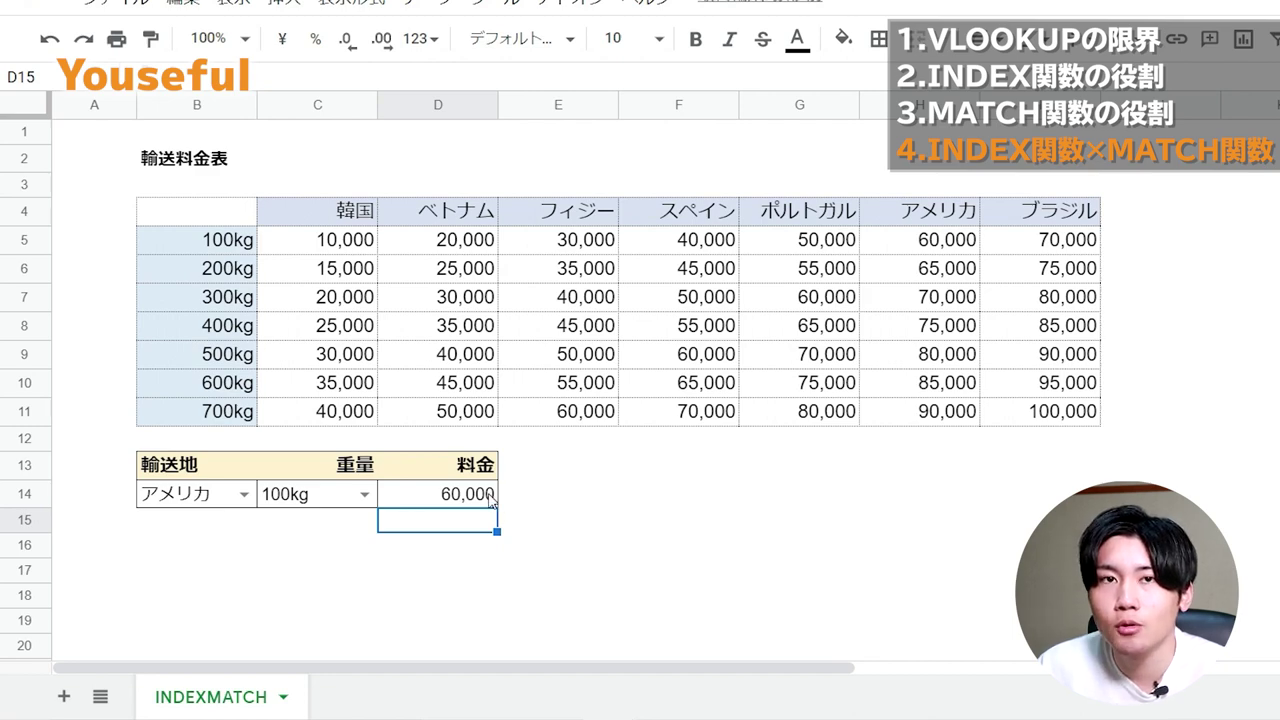
Check the fee in D14 against the アメリカ column and the 100kg row of the table.
click(920, 104)
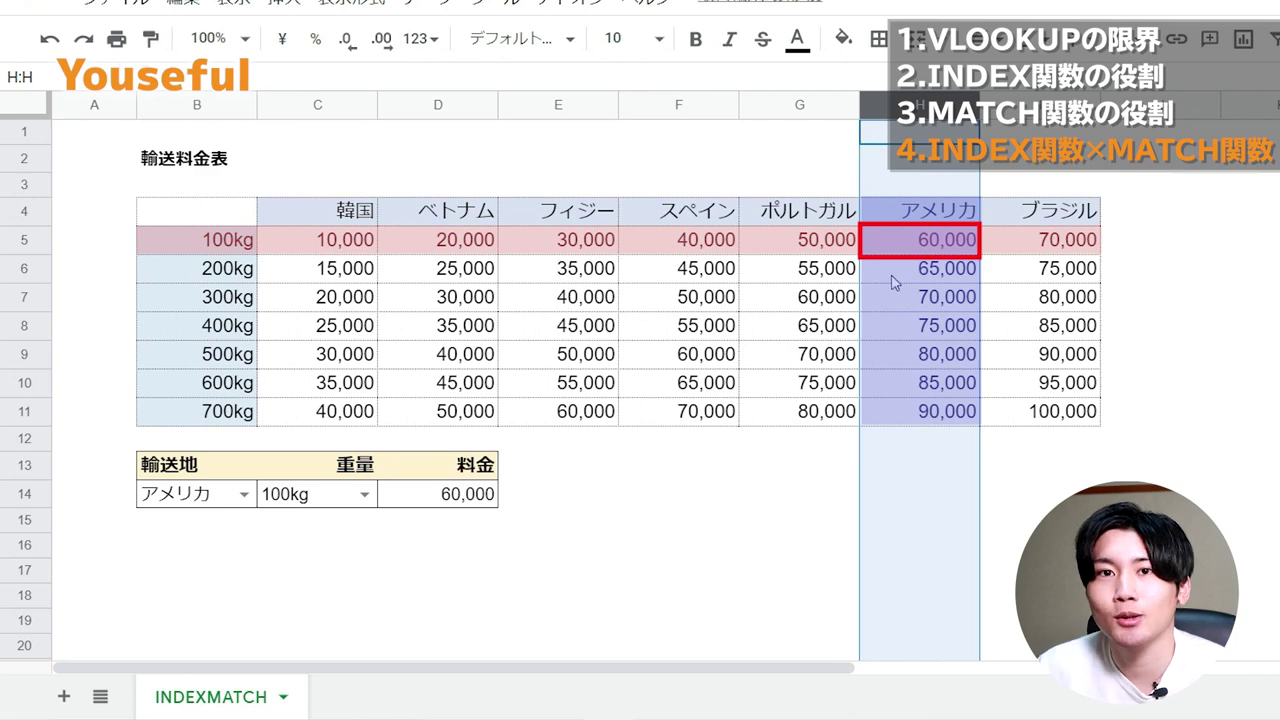
click(662, 465)
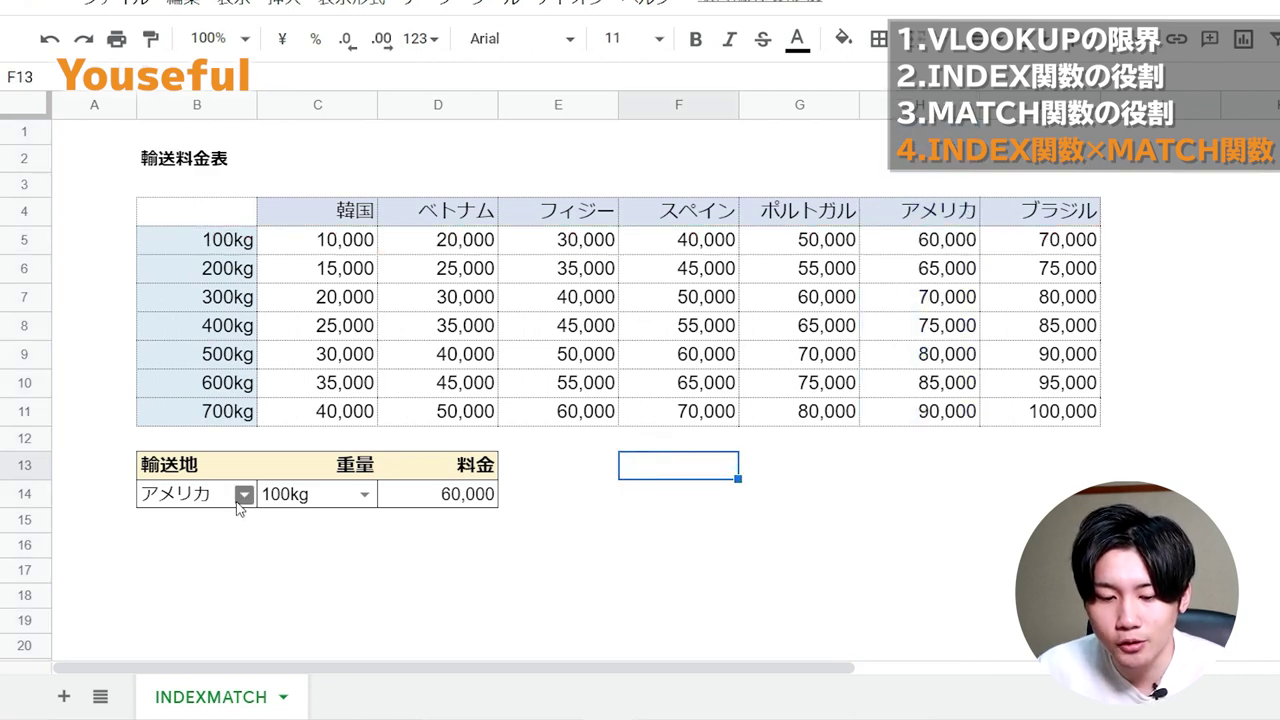
Test the formula with フィジー as the 輸送地 and 700kg as the 重量, checking the fee against the フィジー column.
click(243, 494)
click(200, 592)
click(364, 494)
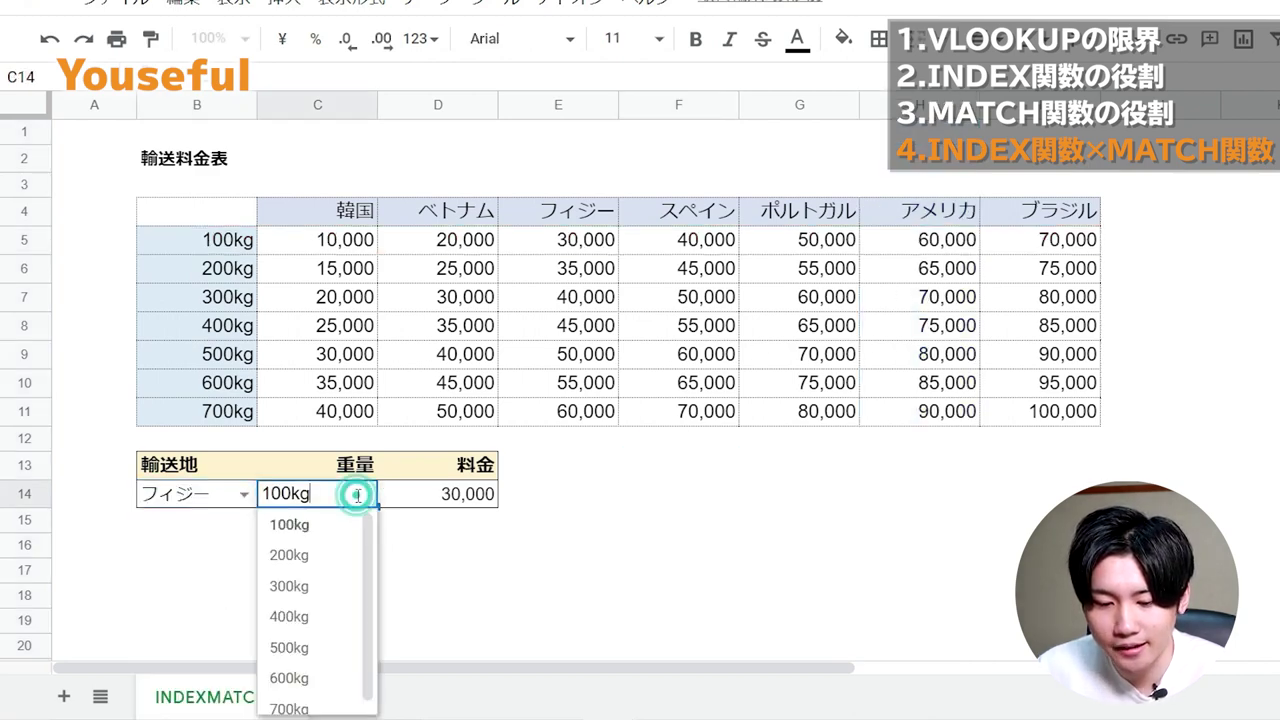
click(313, 707)
click(568, 104)
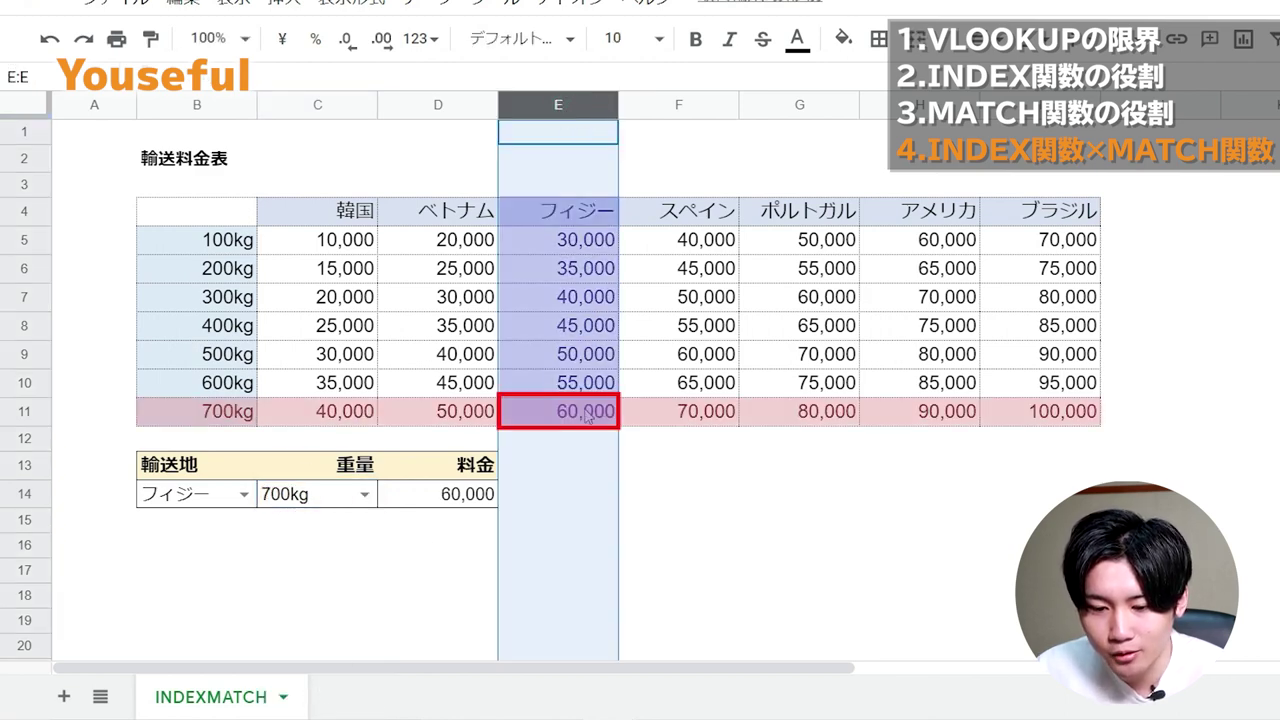
Change the 輸送地 in B14 to 韓国 and the 重量 in C14 to 200kg.
click(243, 494)
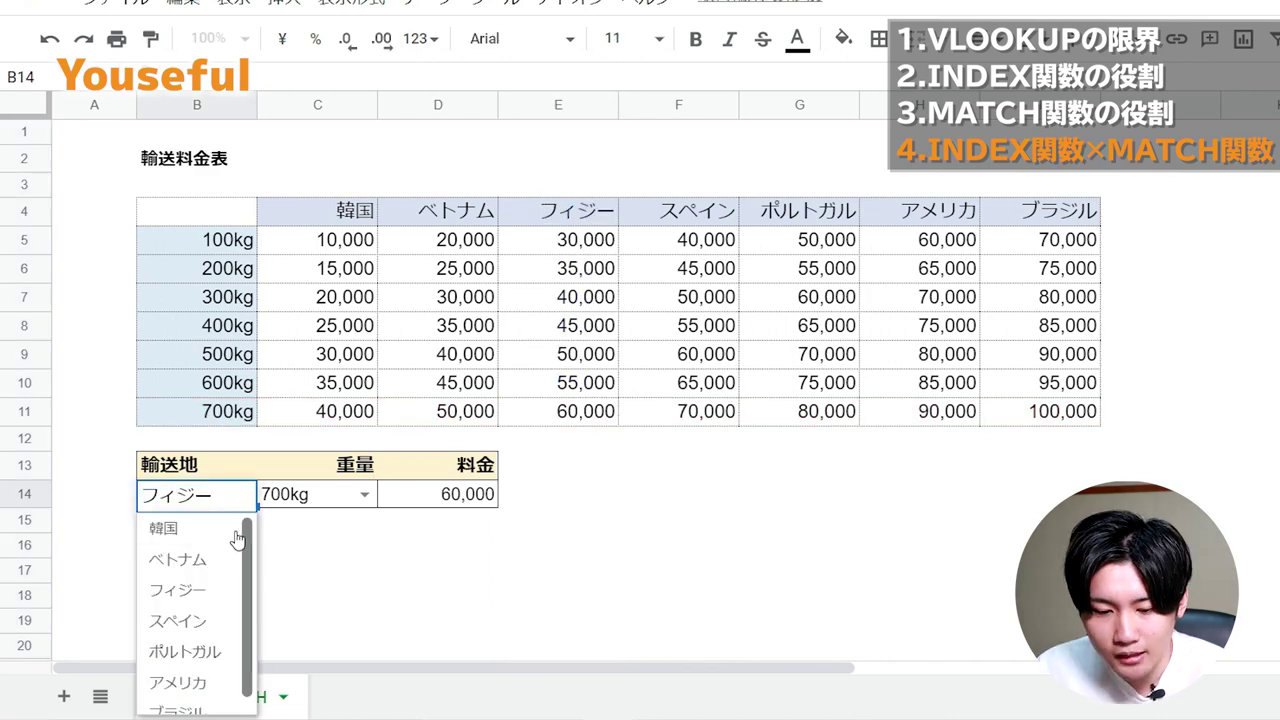
click(166, 525)
click(360, 494)
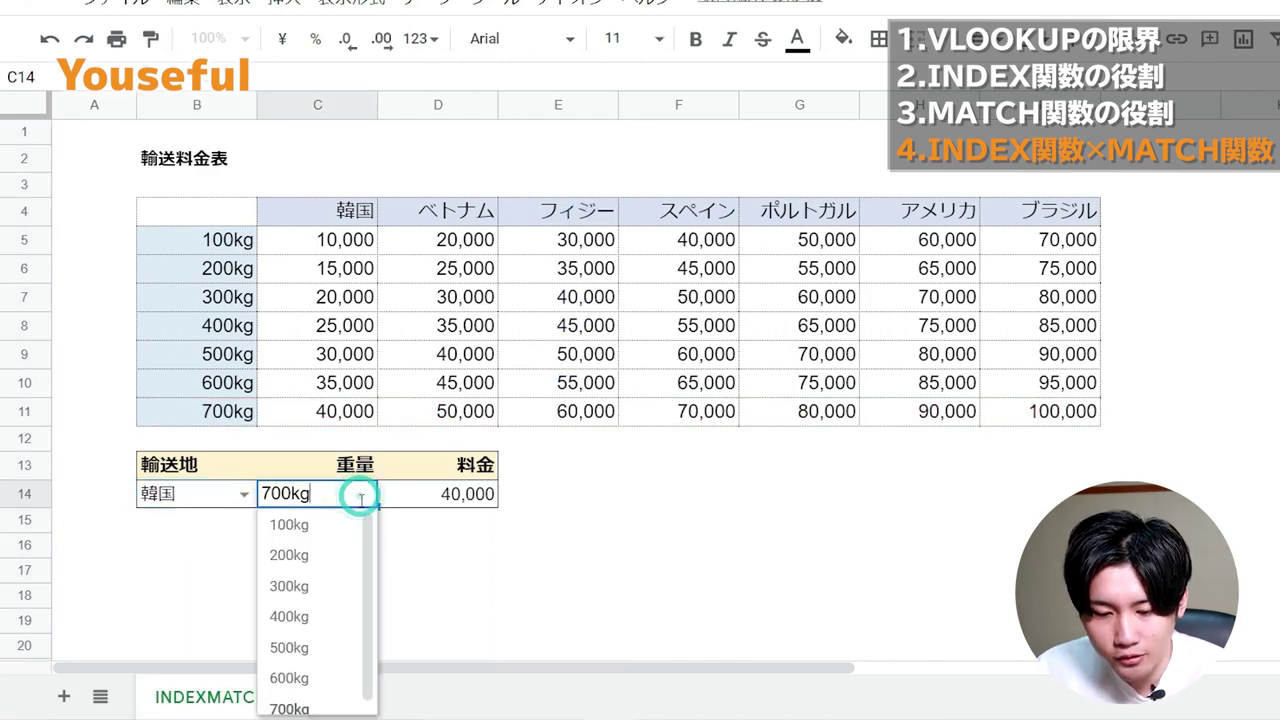
click(335, 555)
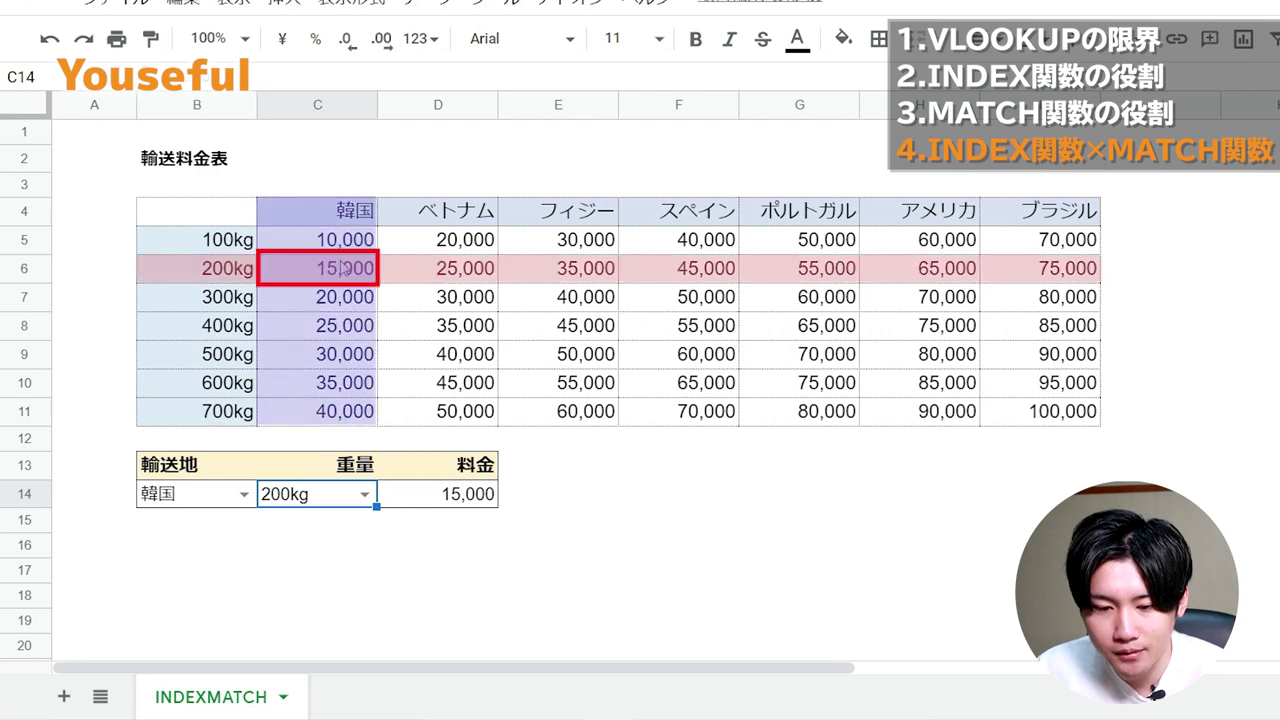